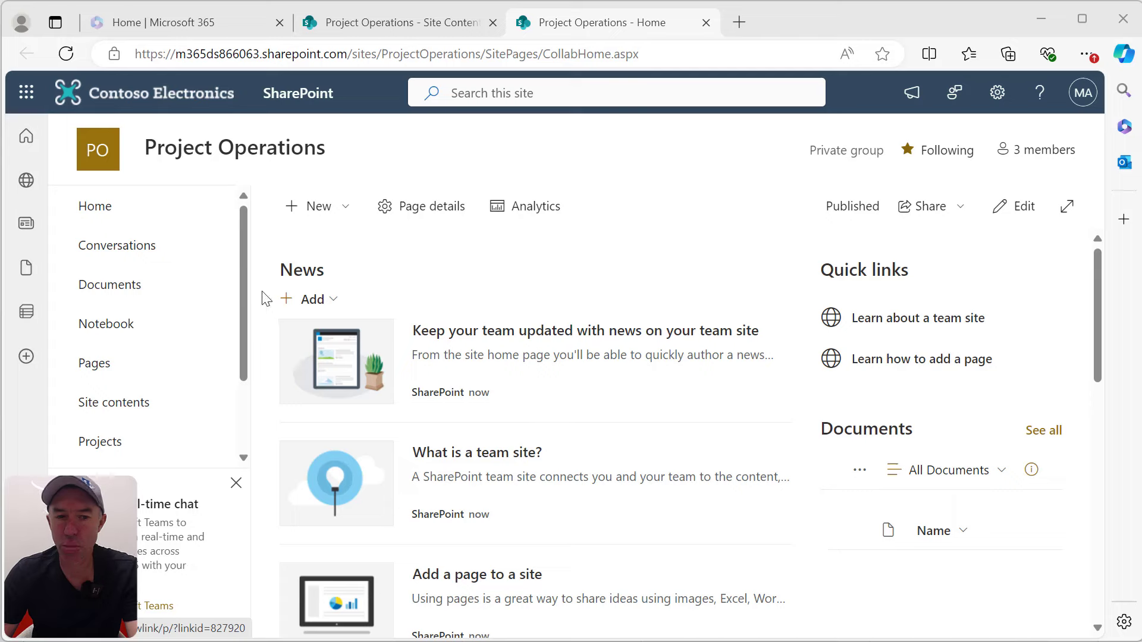
# - From the Projects library, confirm Document Sets is Active under Site collection features
pyautogui.click(109, 446)
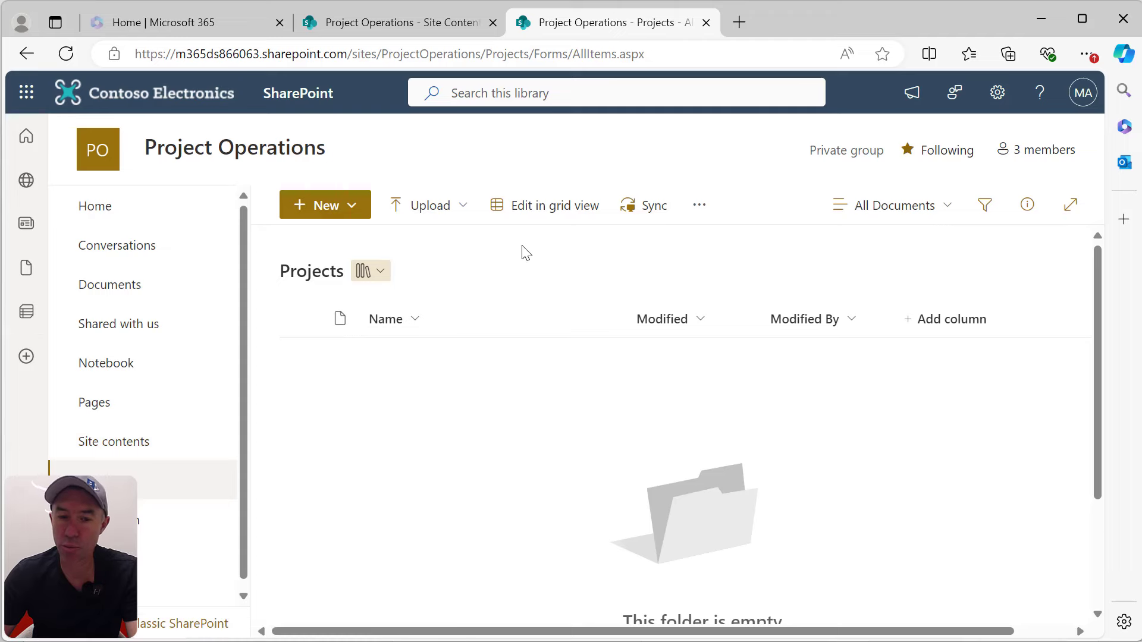
pyautogui.click(997, 101)
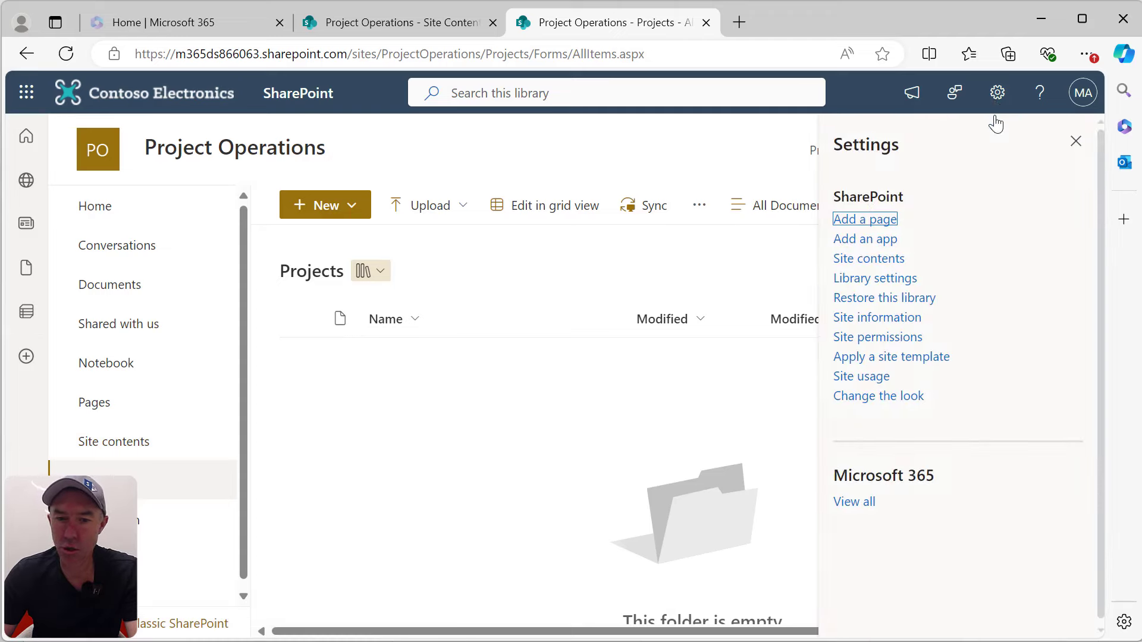
pyautogui.click(897, 322)
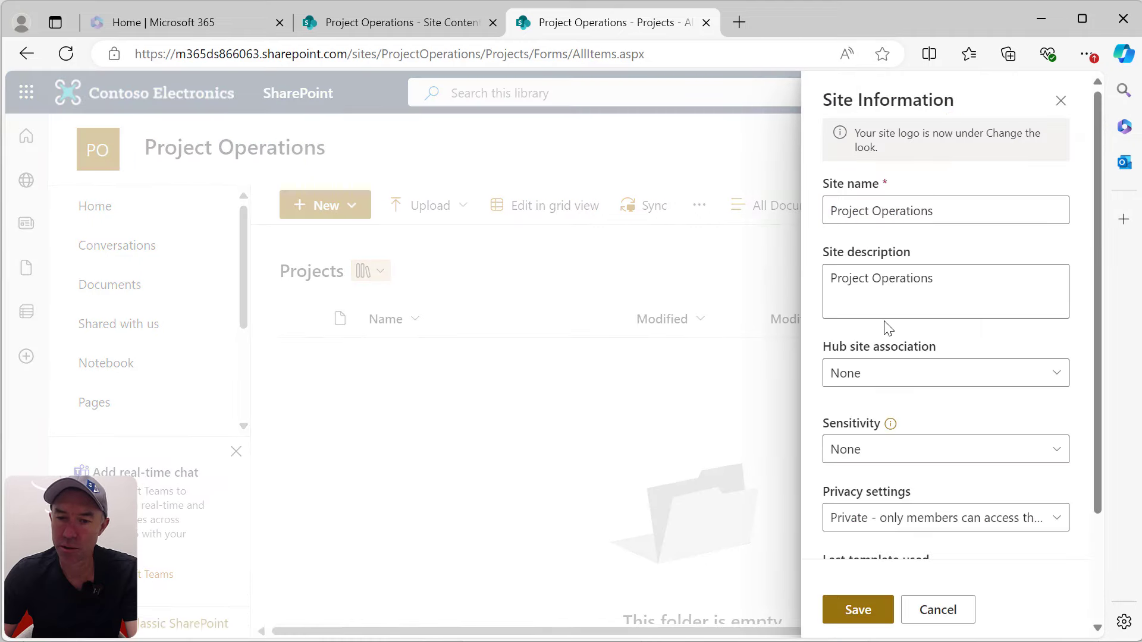
pyautogui.scroll(-2, 884, 443)
pyautogui.click(862, 503)
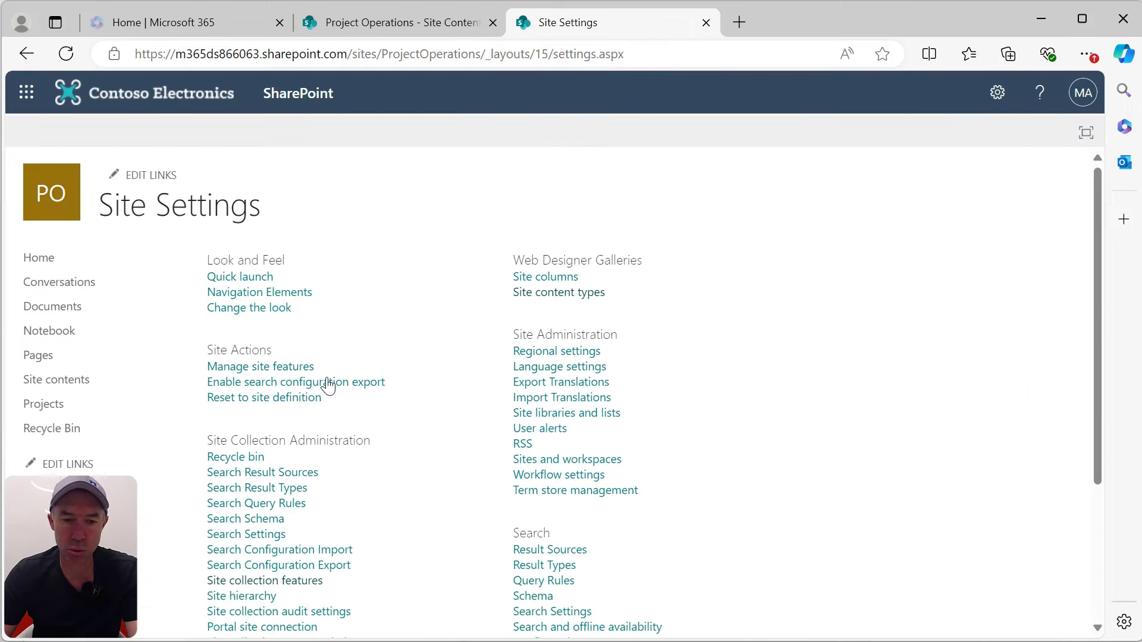
pyautogui.scroll(-3, 388, 276)
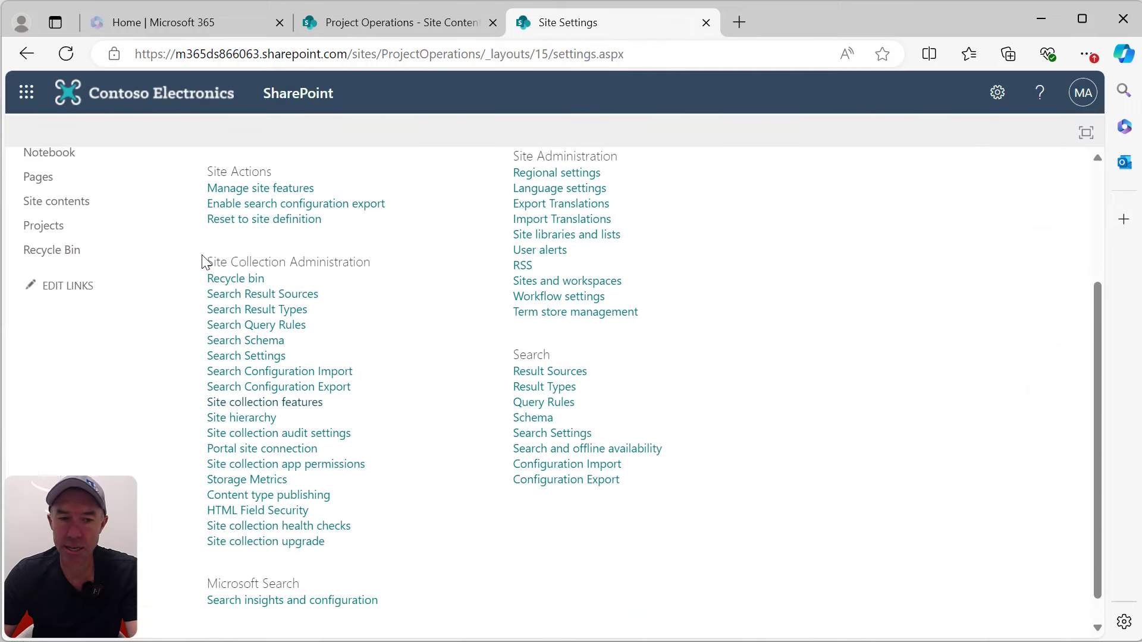
pyautogui.moveTo(202, 267); pyautogui.dragTo(373, 266)
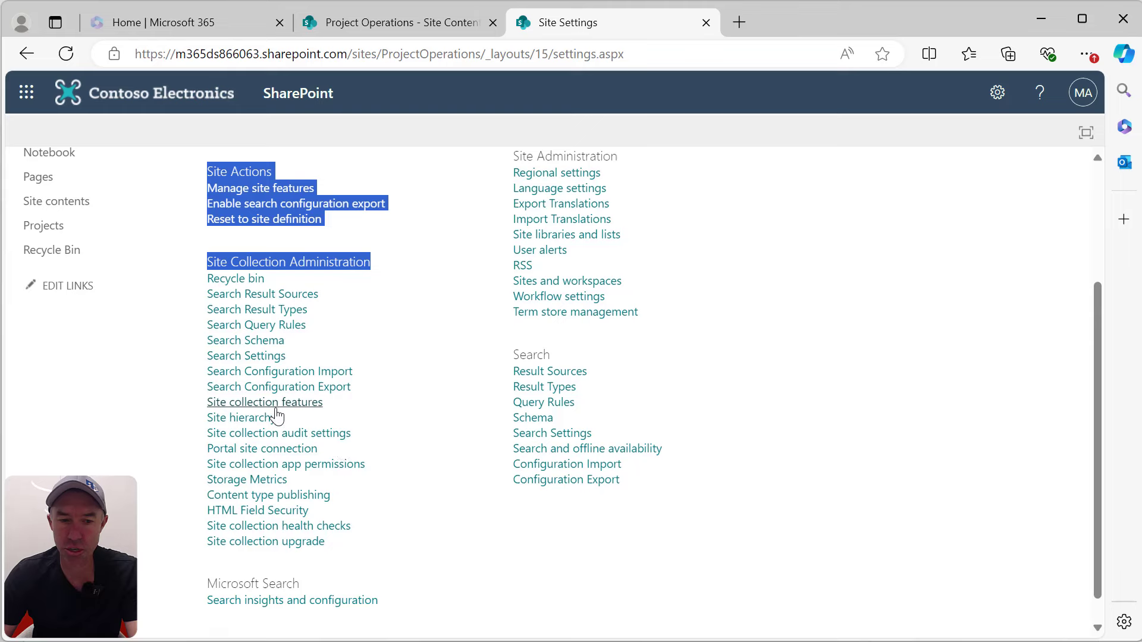
pyautogui.click(250, 405)
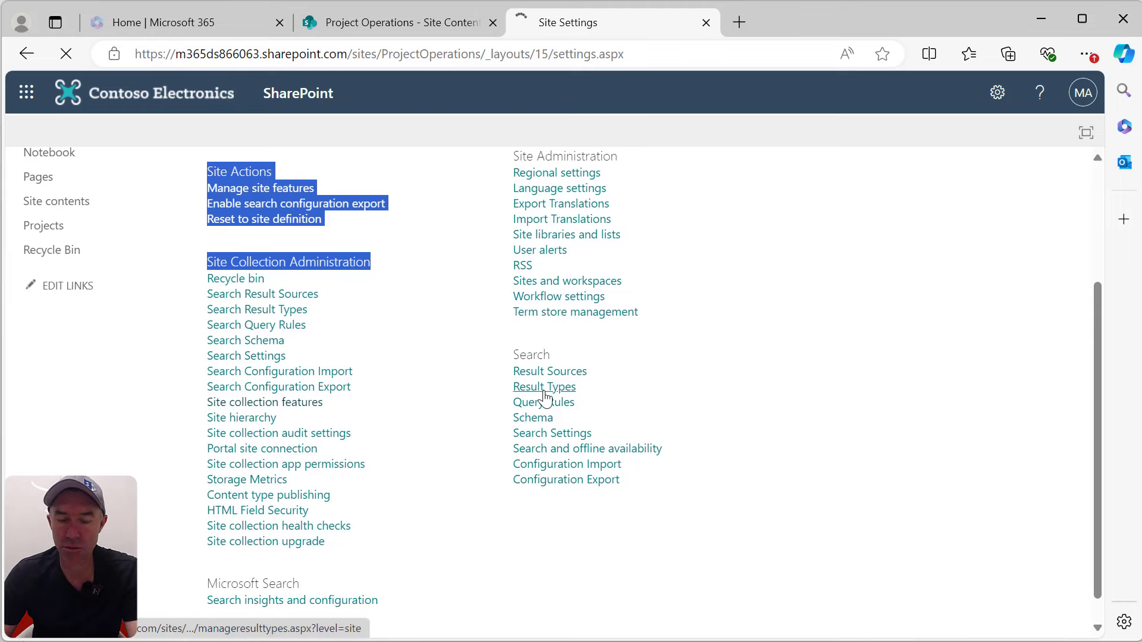
pyautogui.scroll(-4, 605, 390)
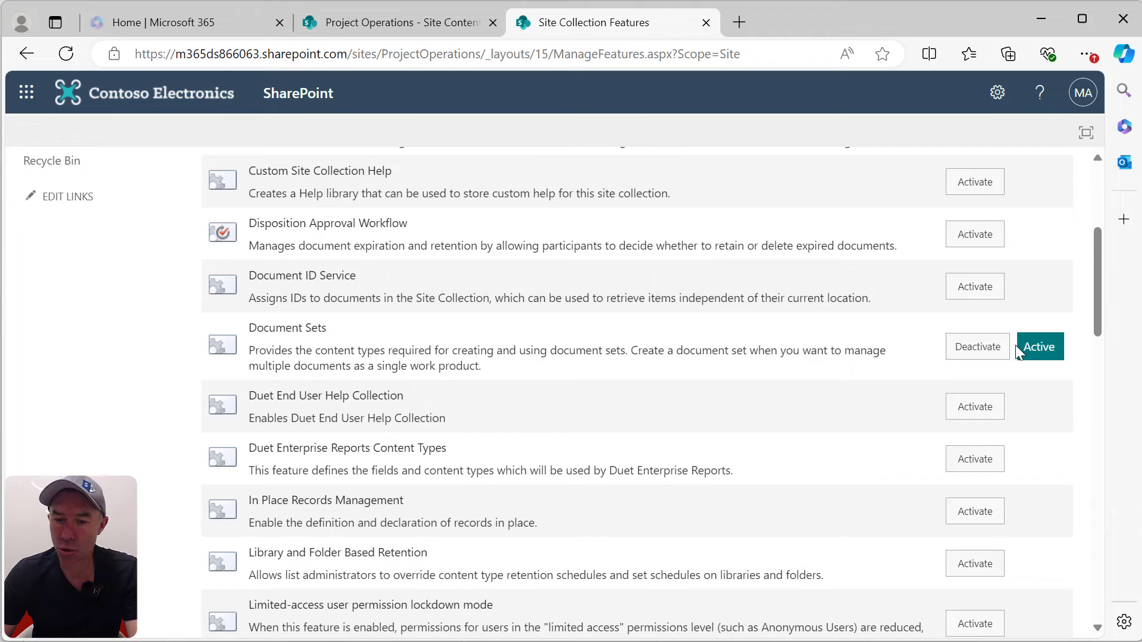
pyautogui.scroll(4, 755, 315)
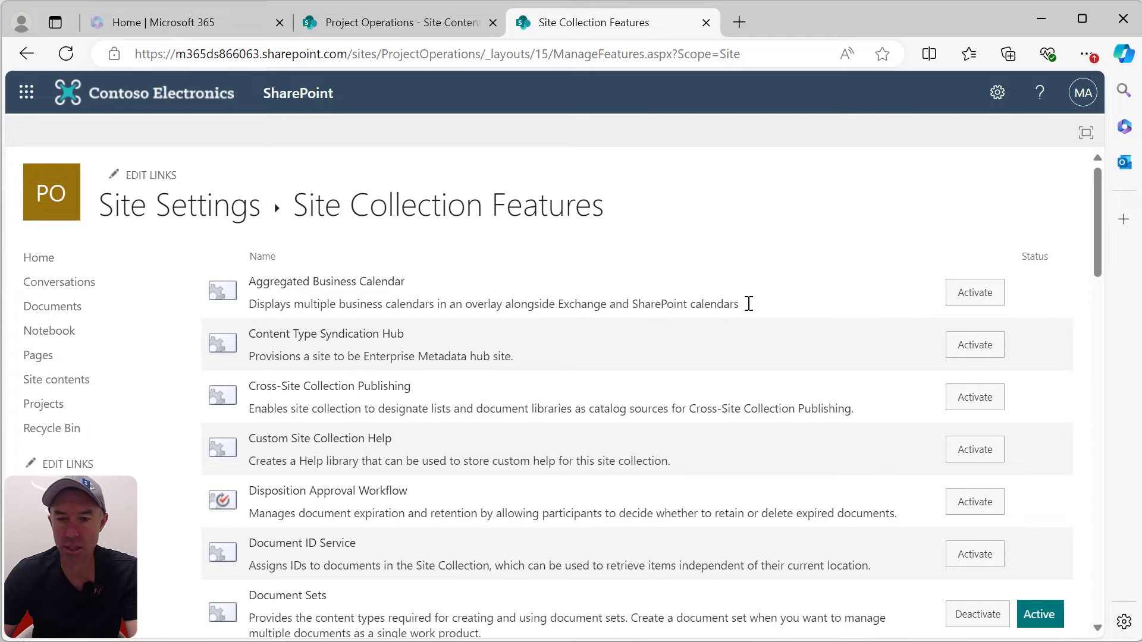
# - Return to the Site settings page from the gear menu
pyautogui.click(997, 92)
pyautogui.click(876, 286)
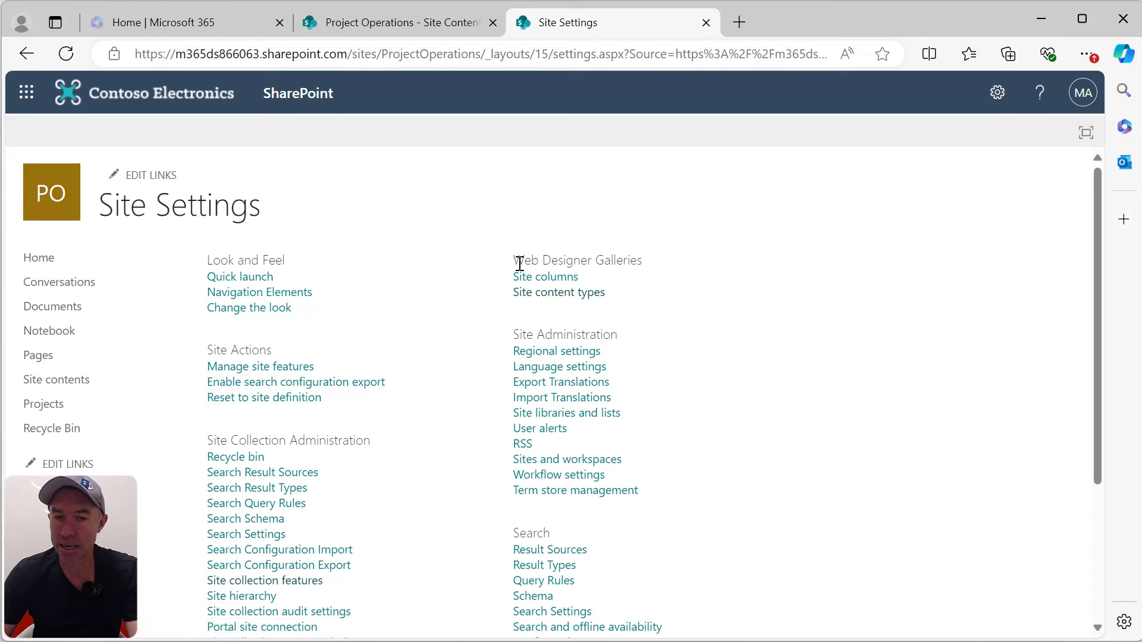
pyautogui.moveTo(520, 264); pyautogui.dragTo(645, 265)
# - Create a site content type named Project with parent Document Set from Document Set Content Types
pyautogui.click(571, 295)
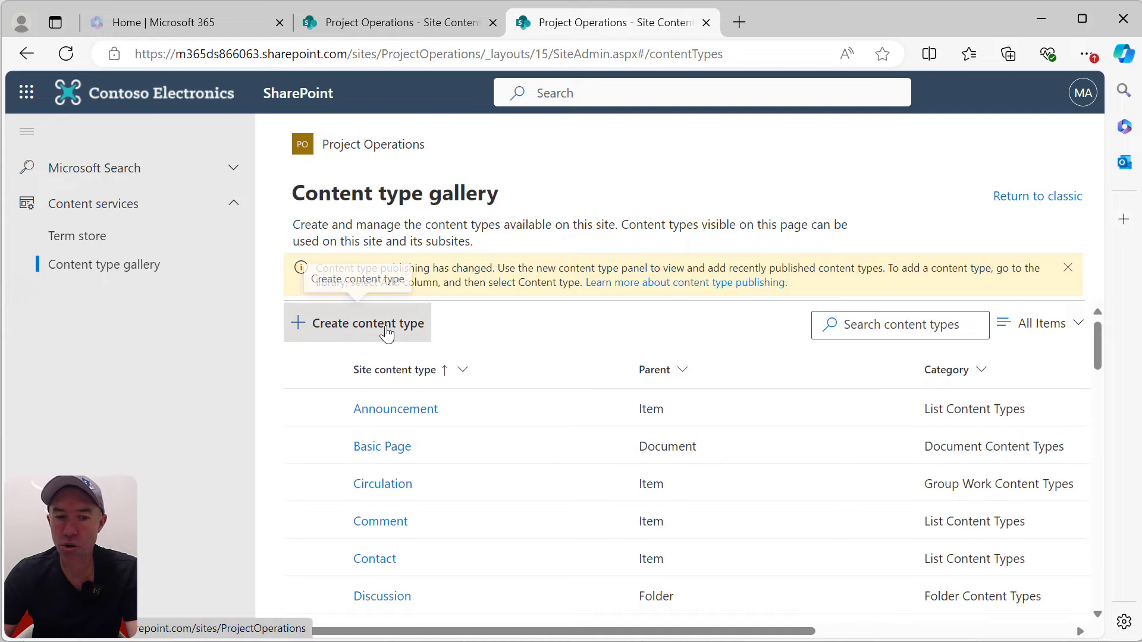
pyautogui.click(315, 326)
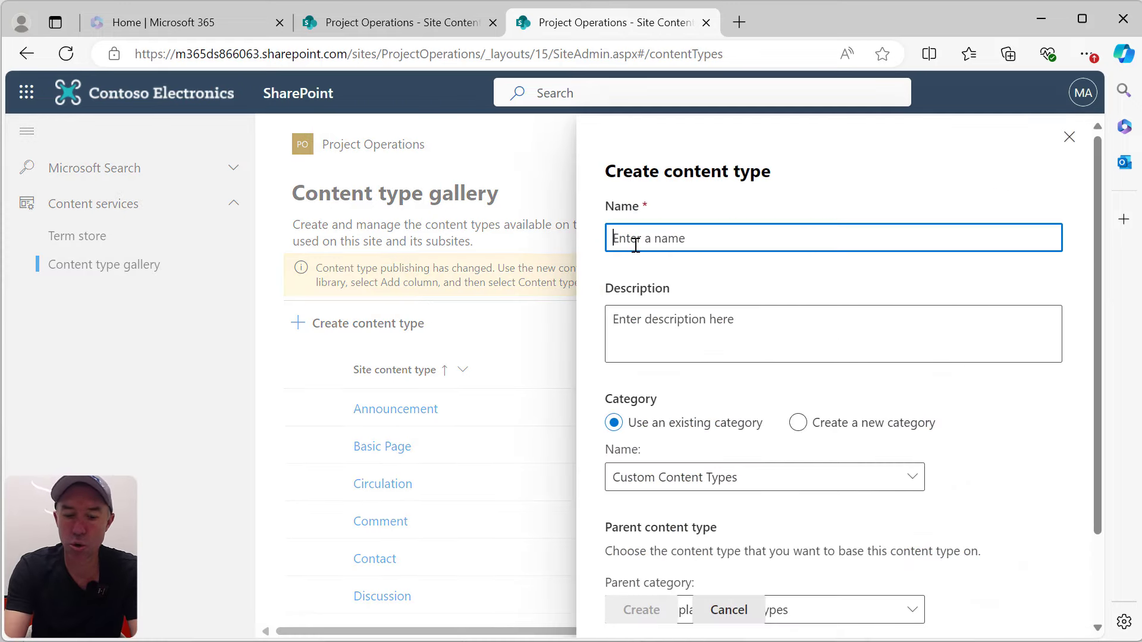
pyautogui.write('Project')
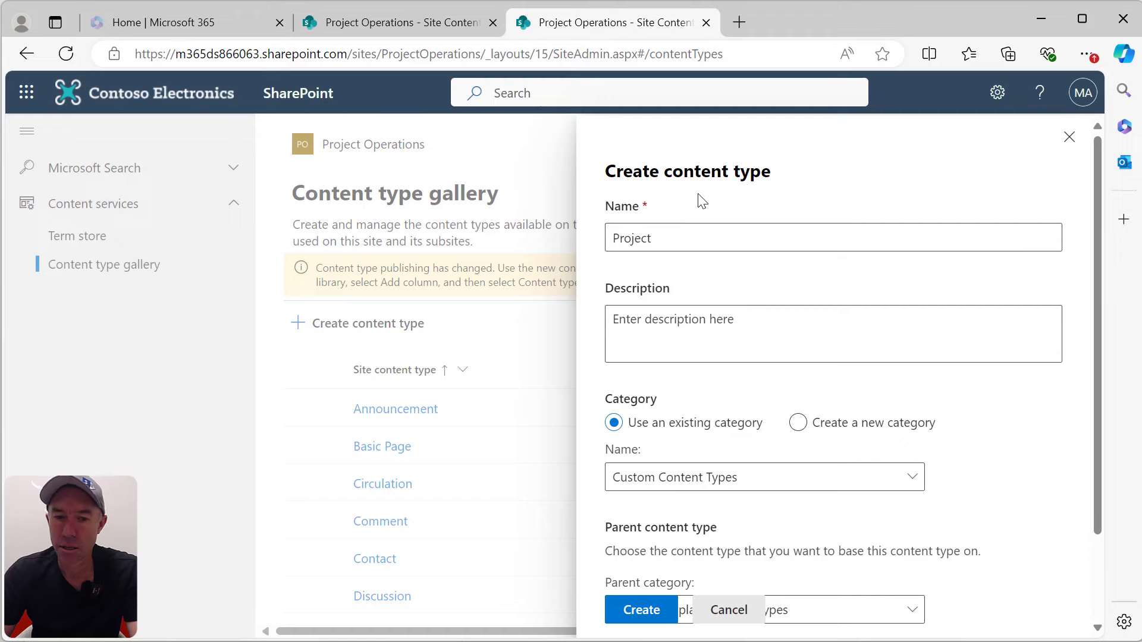
pyautogui.scroll(-2, 711, 227)
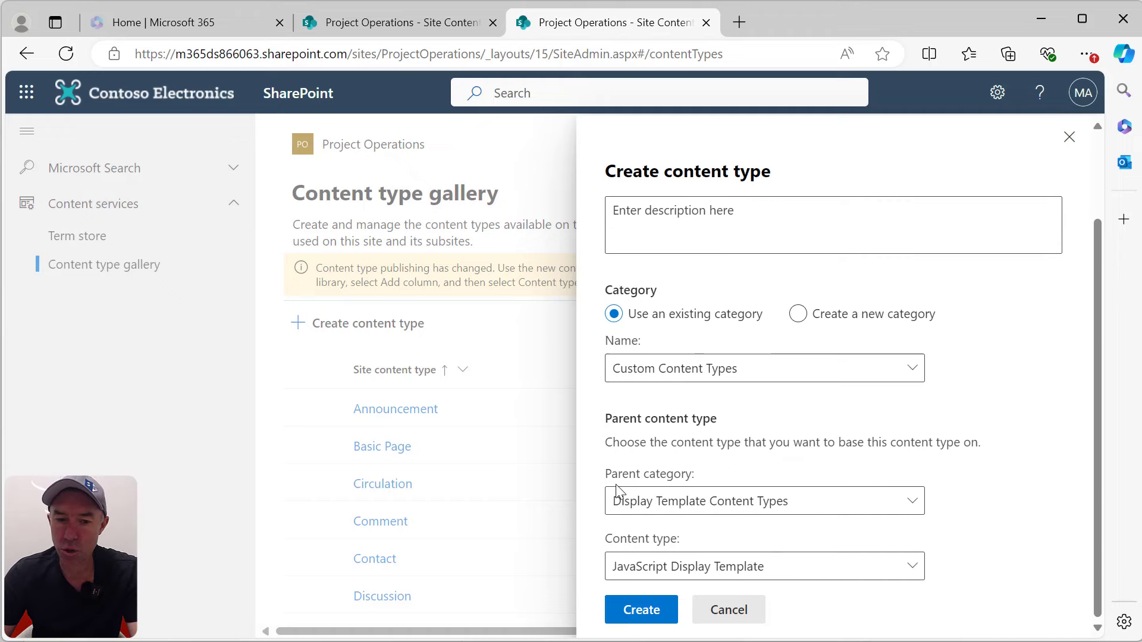
pyautogui.click(647, 507)
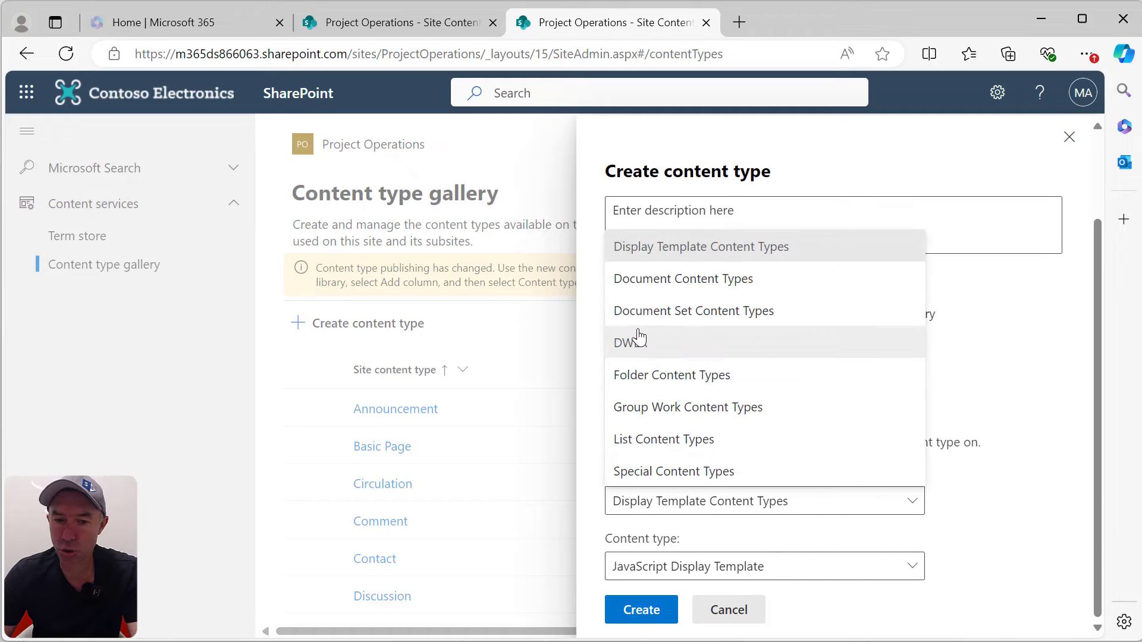
pyautogui.click(675, 311)
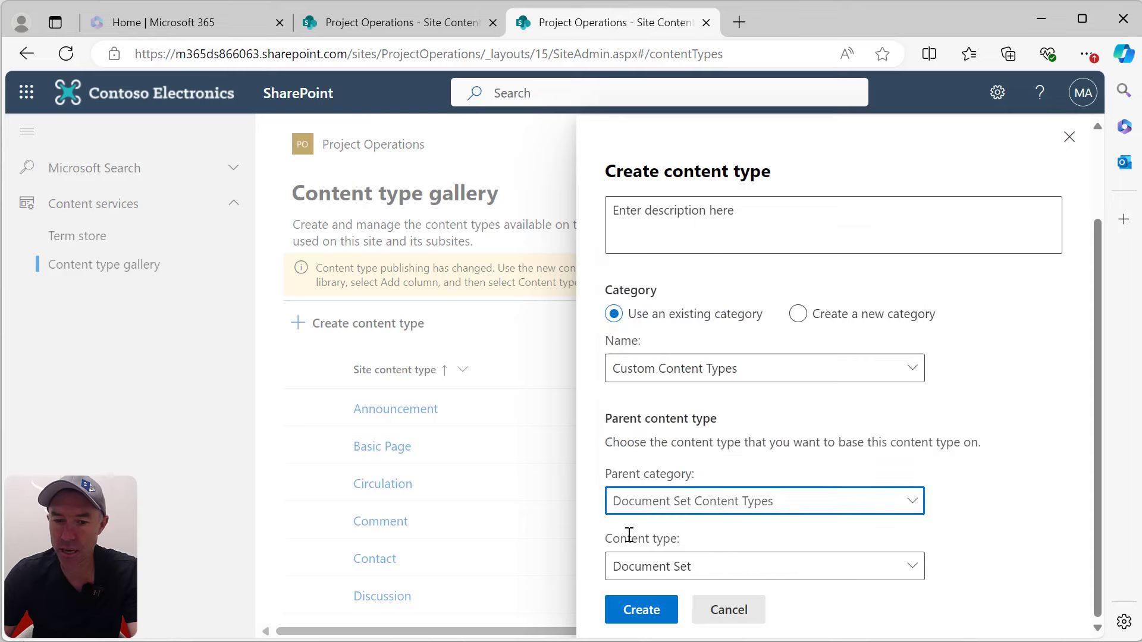
pyautogui.click(639, 612)
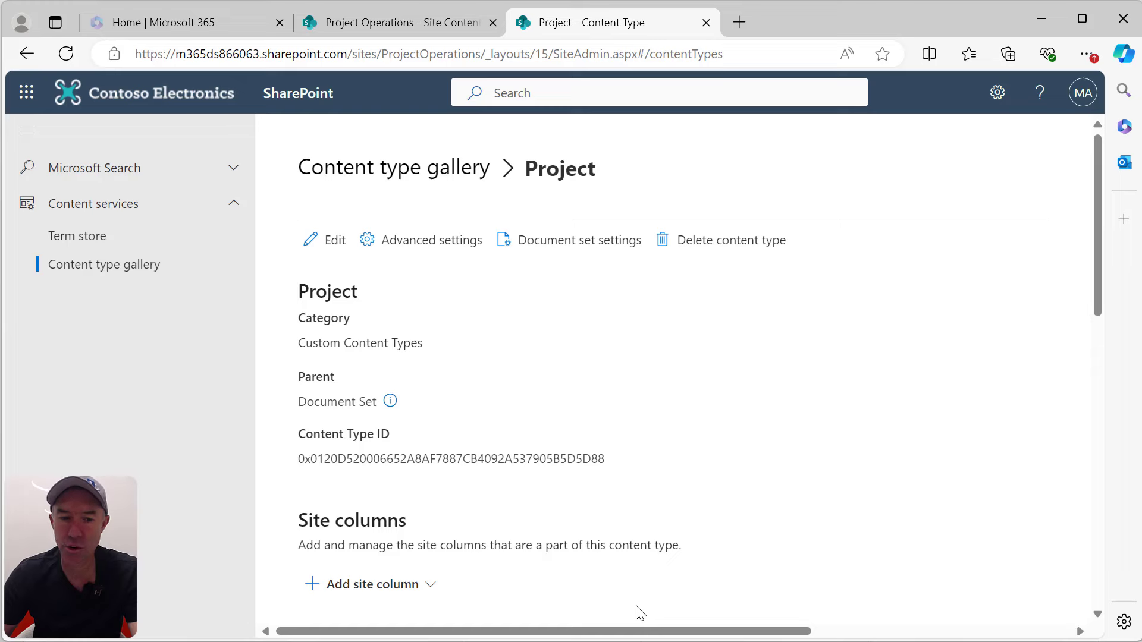
# - Add a Person or Group site column named PRJManager to the Project content type
pyautogui.scroll(-3, 605, 429)
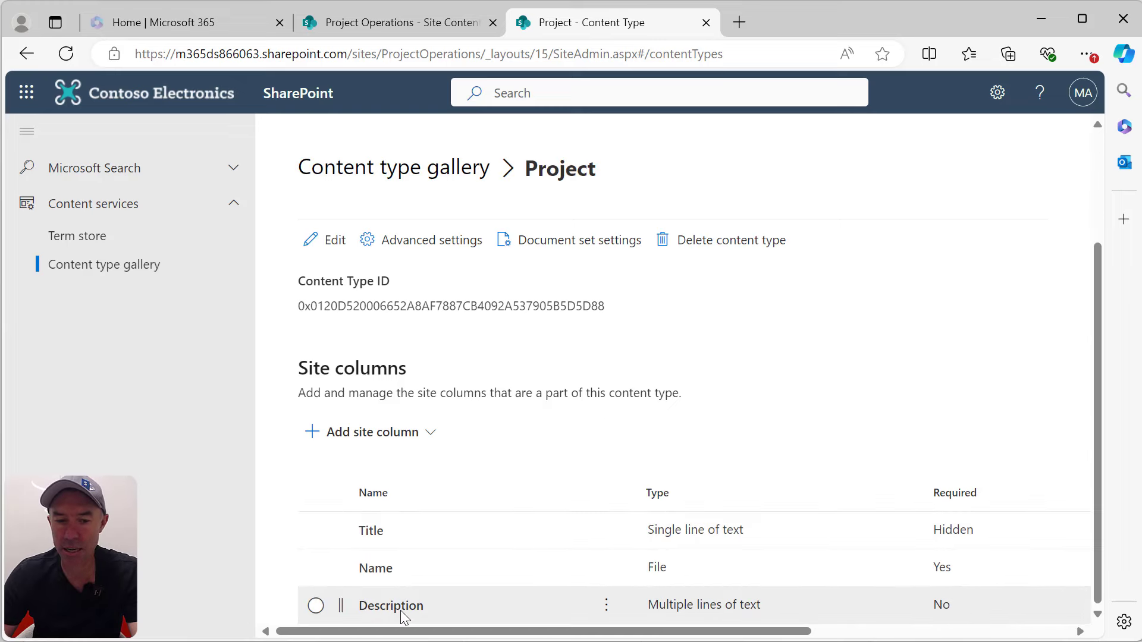
pyautogui.moveTo(298, 373); pyautogui.dragTo(416, 368)
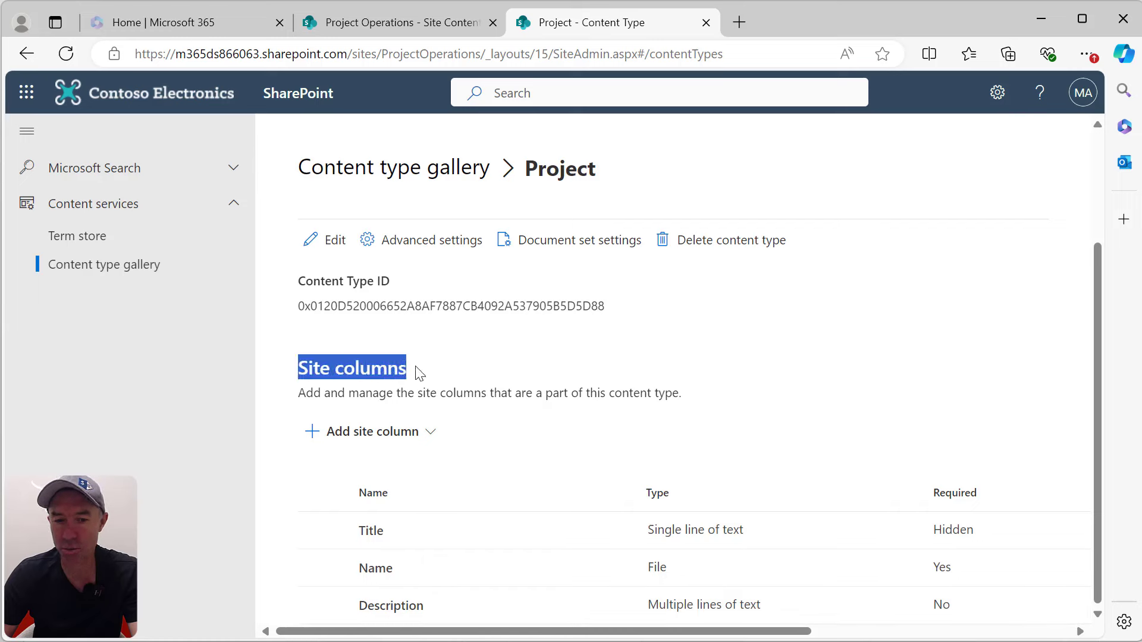
pyautogui.click(393, 435)
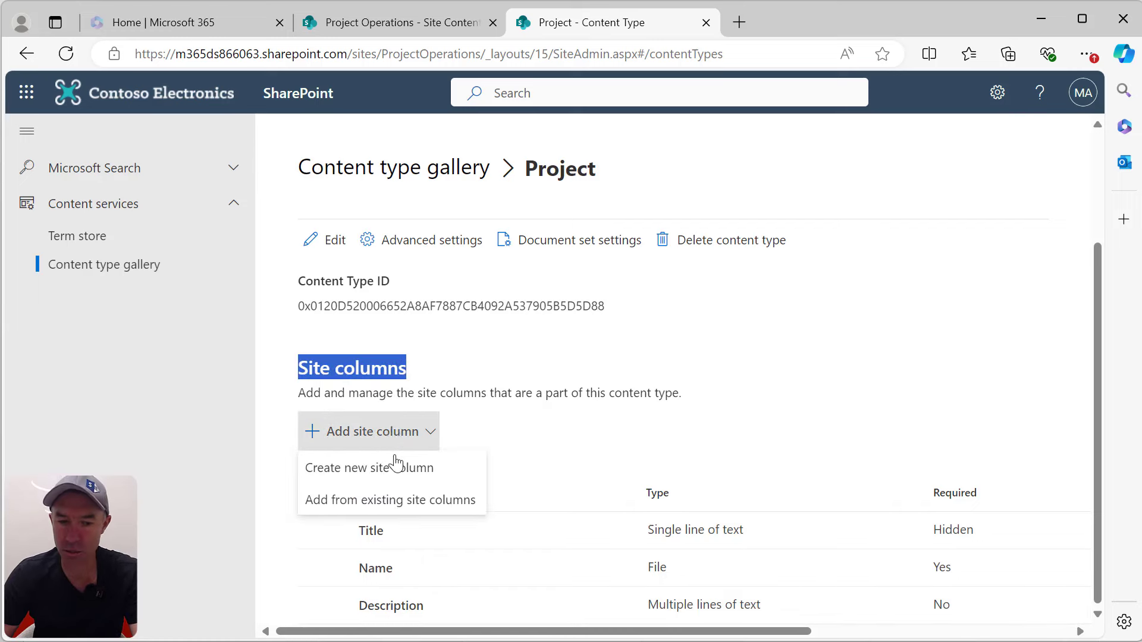
pyautogui.click(339, 476)
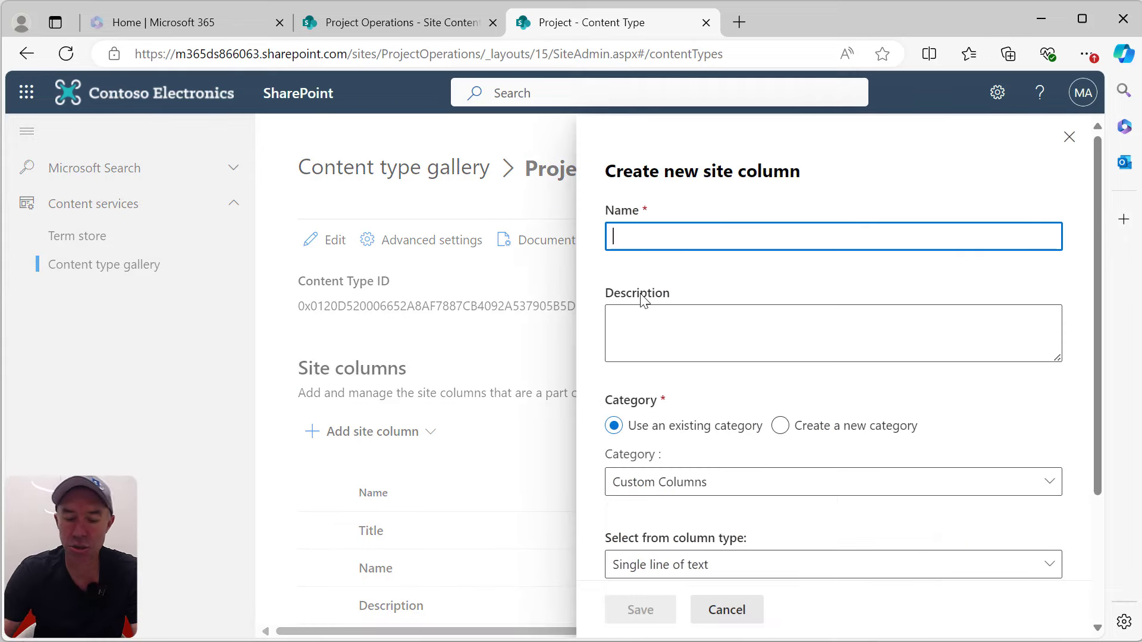
pyautogui.write('PRJMn')
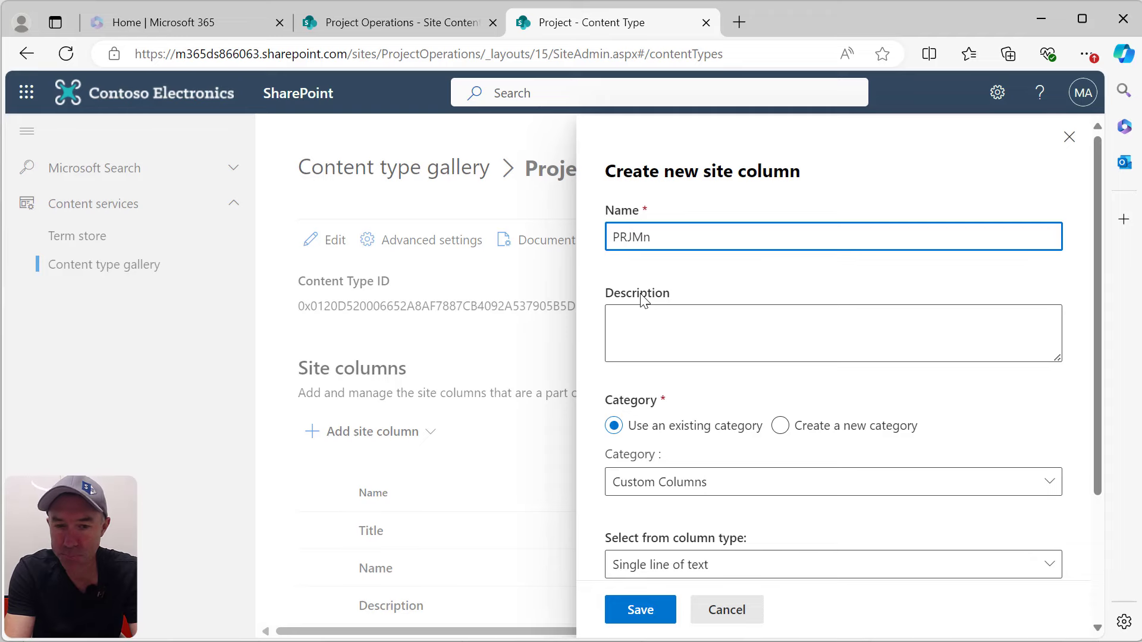
pyautogui.press('BackSpace')
pyautogui.write('anager')
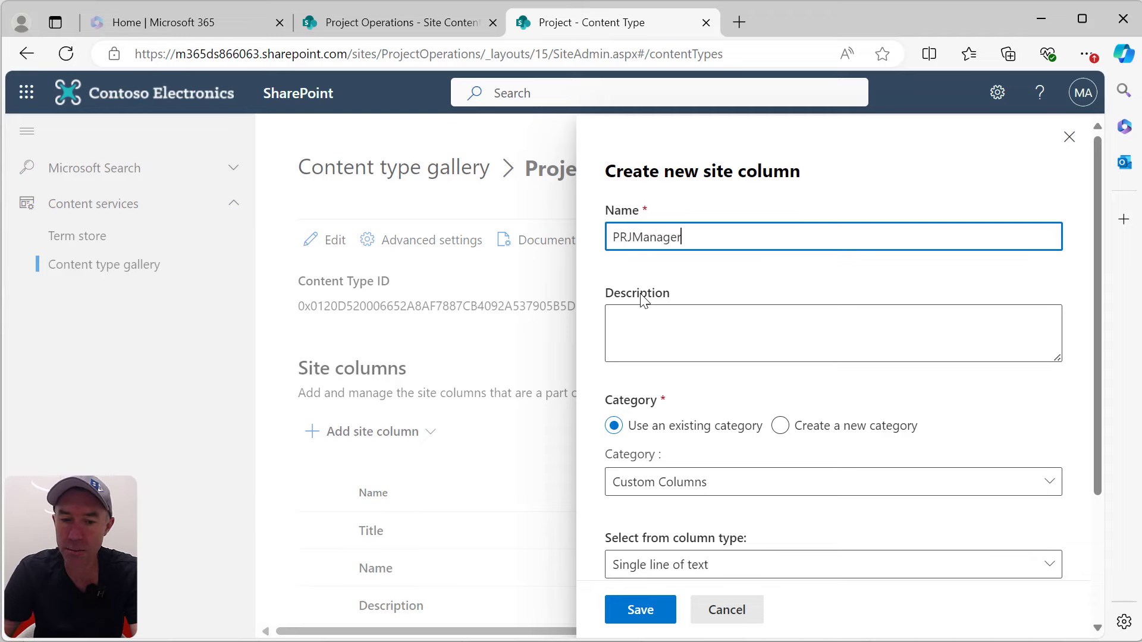
pyautogui.scroll(-3, 655, 357)
pyautogui.click(658, 388)
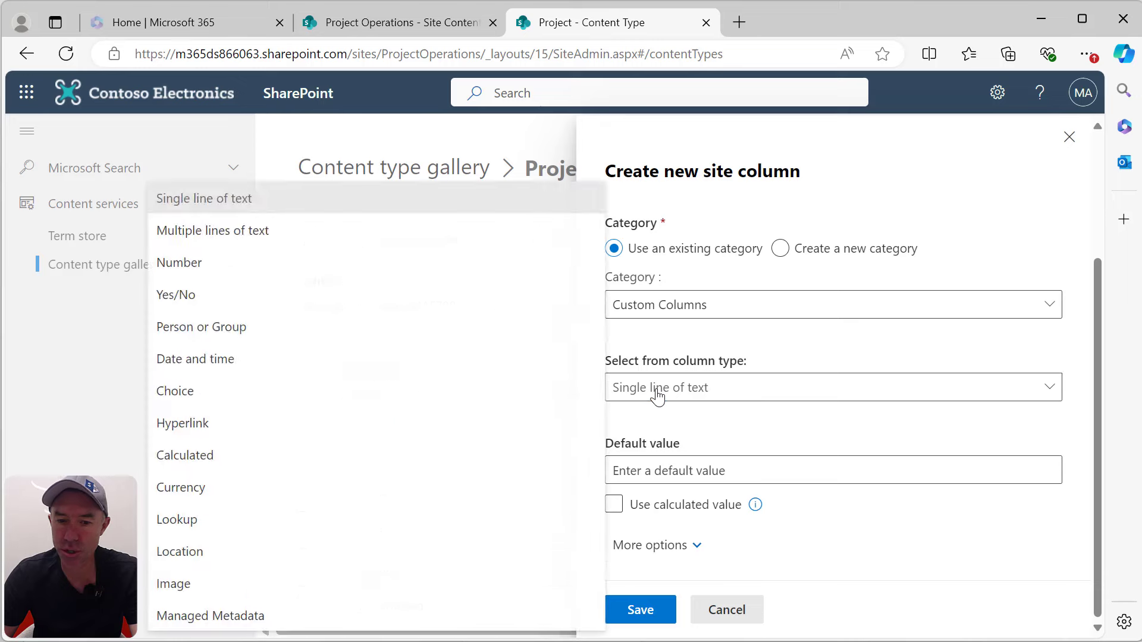
pyautogui.click(288, 328)
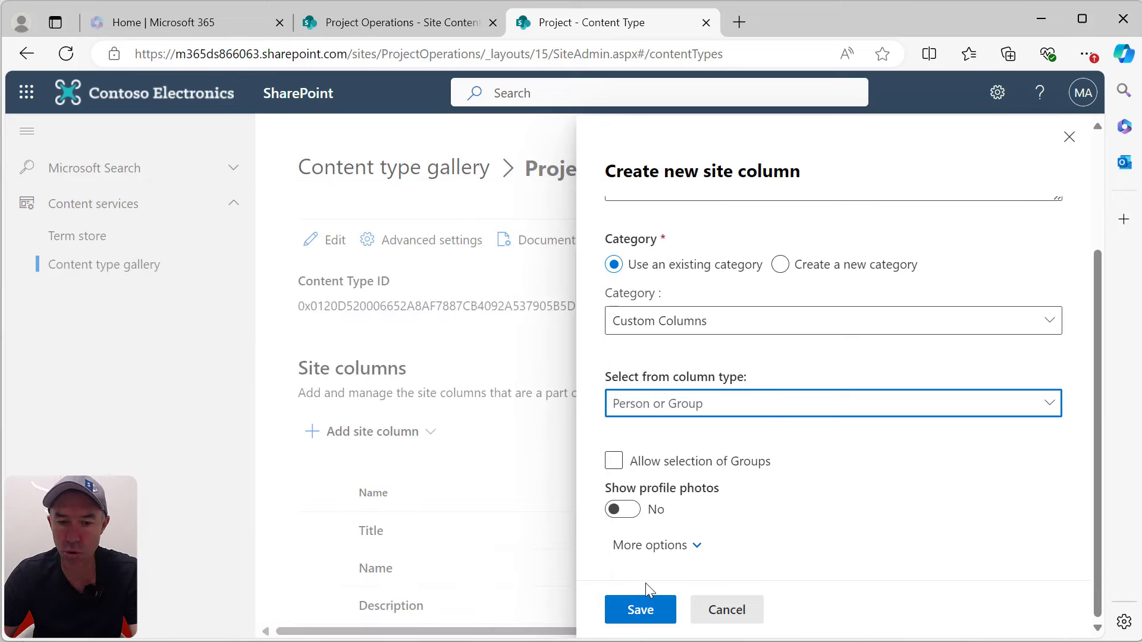
pyautogui.click(641, 610)
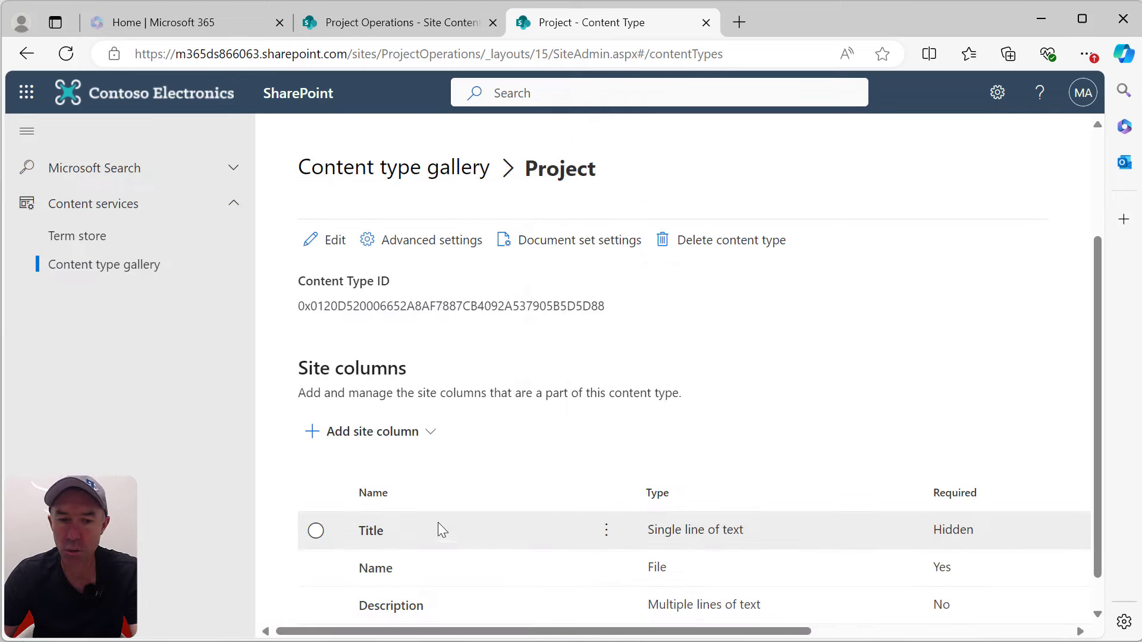
pyautogui.click(384, 441)
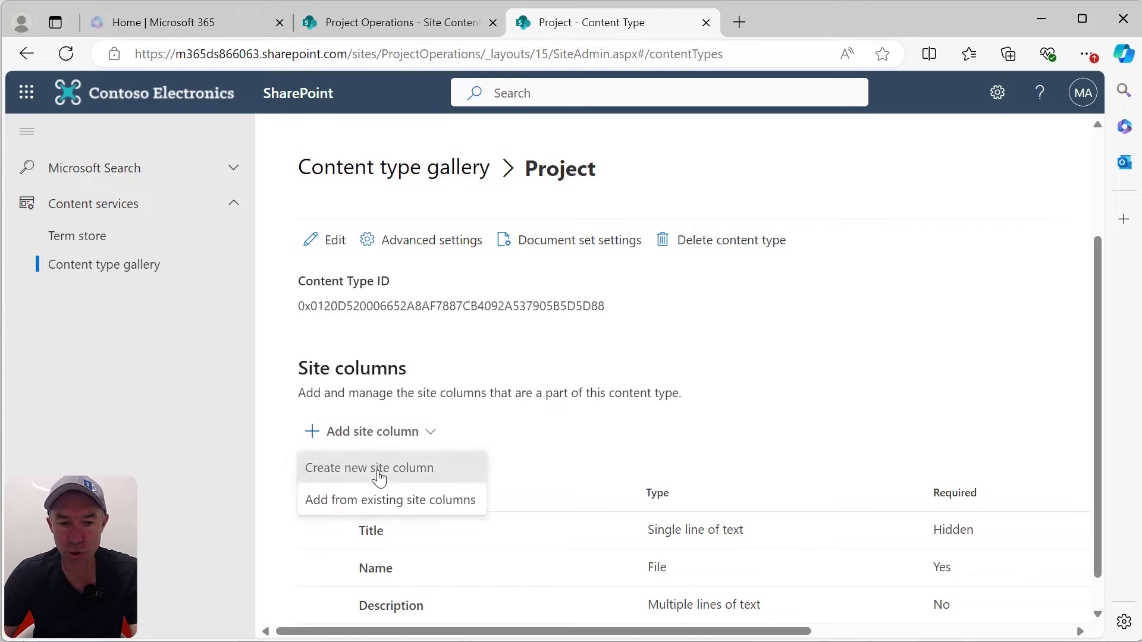
# - Start a new site column named PRJStatus of type Choice
pyautogui.click(383, 469)
pyautogui.write('PRJ')
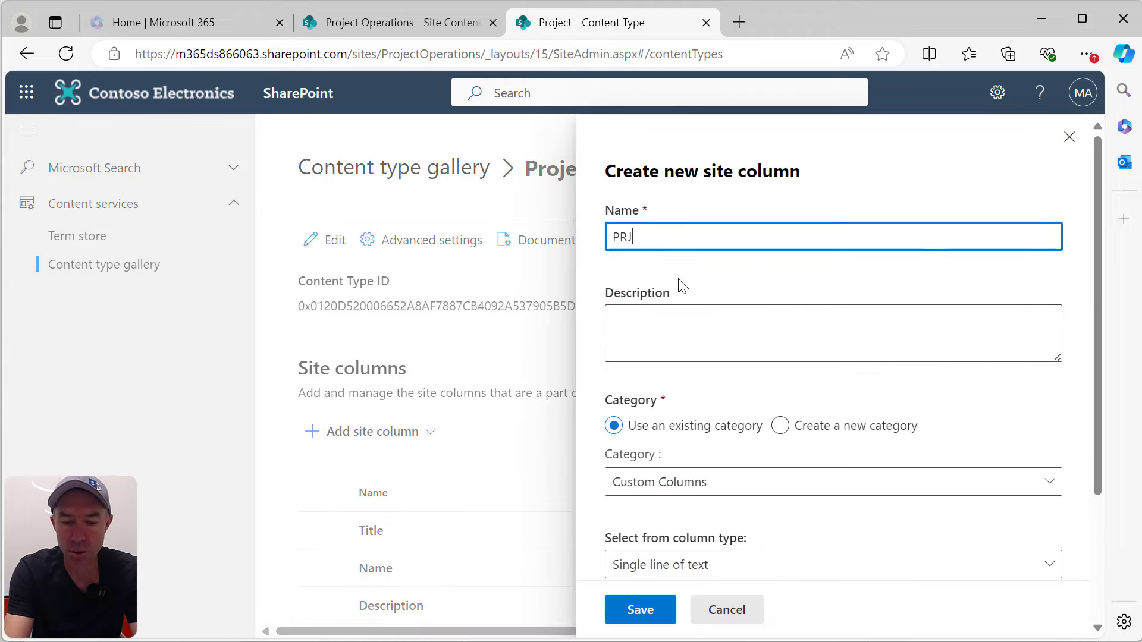
pyautogui.write('Status')
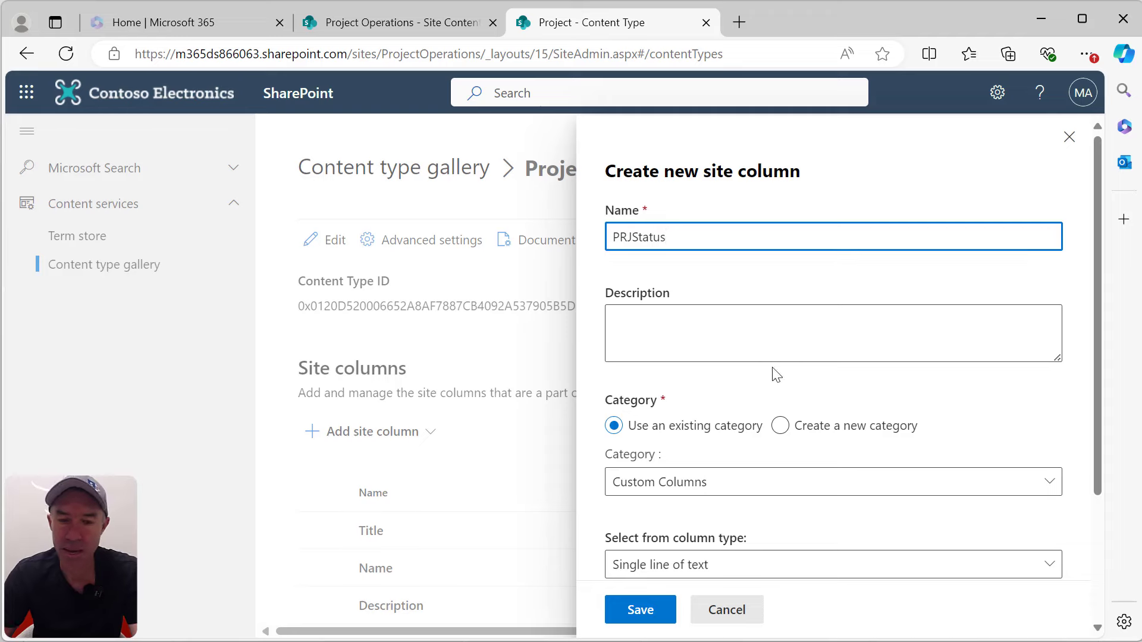
pyautogui.scroll(-3, 775, 381)
pyautogui.scroll(-1, 775, 381)
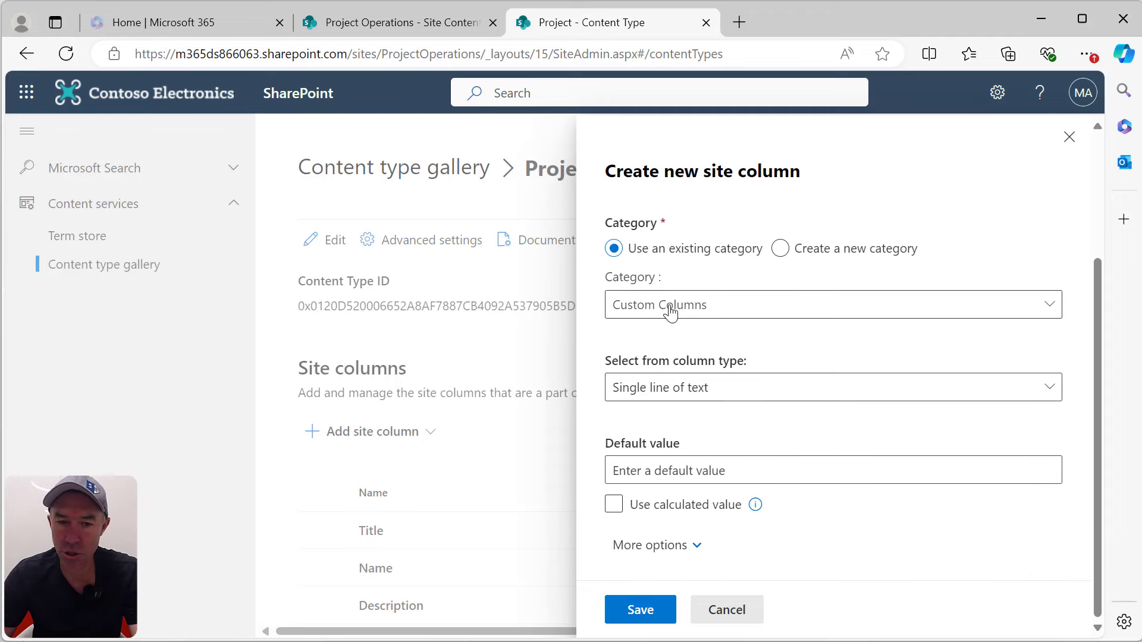
pyautogui.click(676, 398)
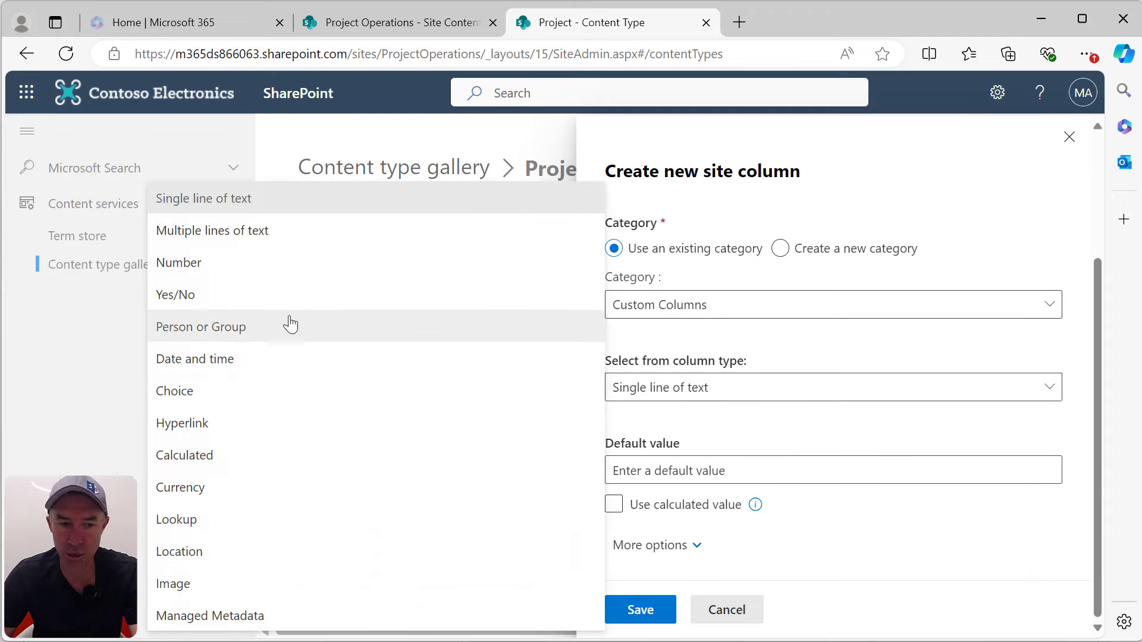
pyautogui.click(247, 393)
# - Give PRJStatus the choices New, Started and Complete and save it
pyautogui.click(726, 486)
pyautogui.write('New')
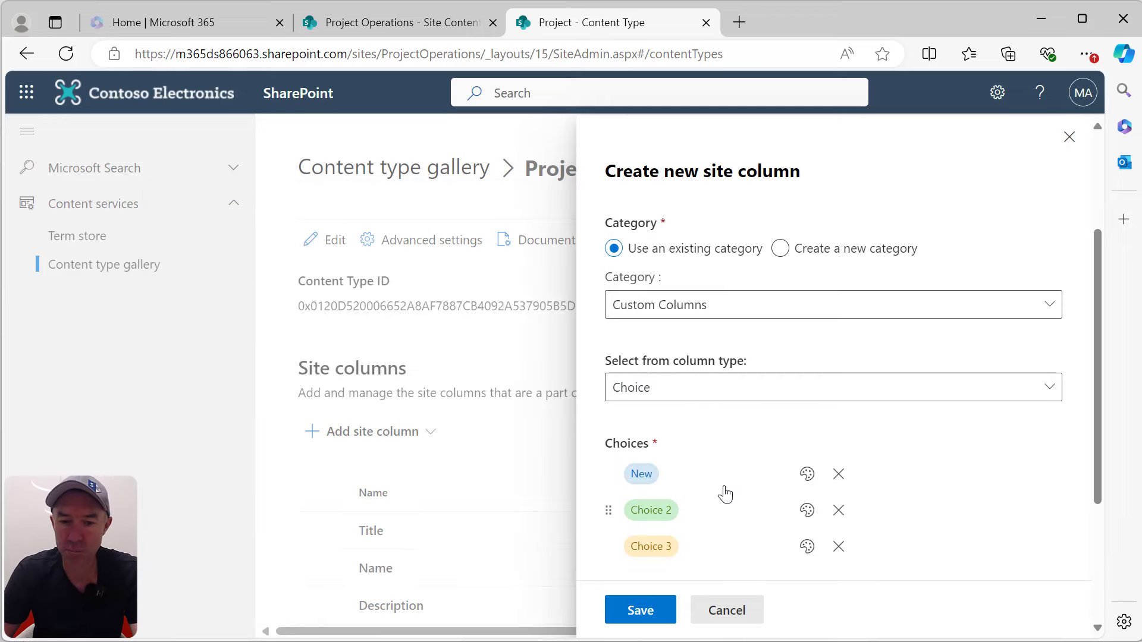
pyautogui.click(710, 511)
pyautogui.write('Sta')
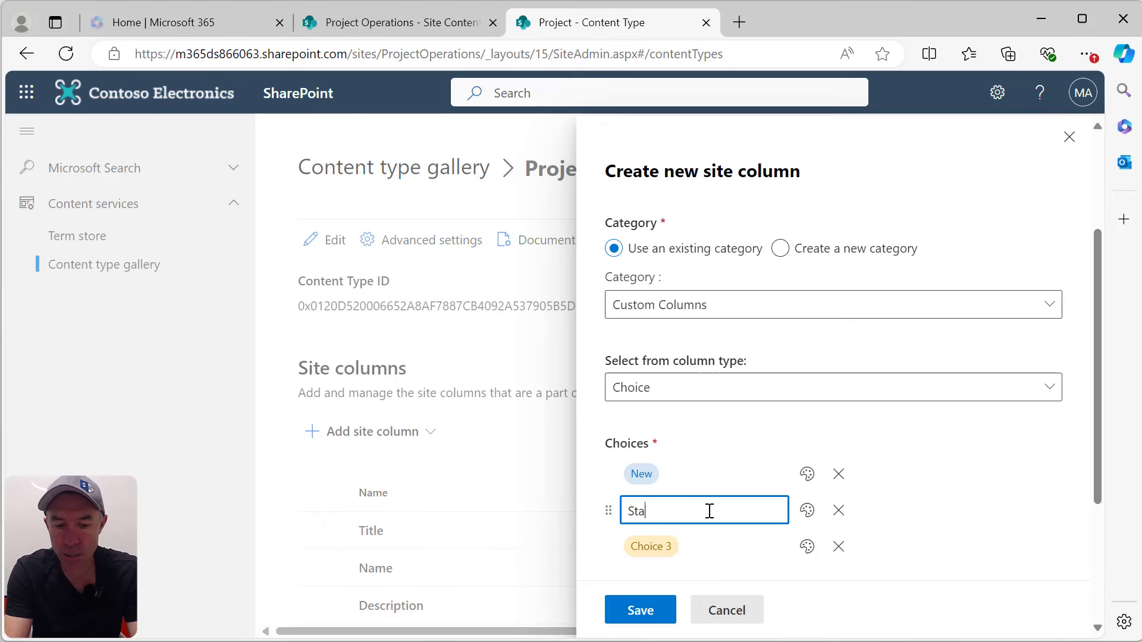
pyautogui.write('rted')
pyautogui.click(703, 547)
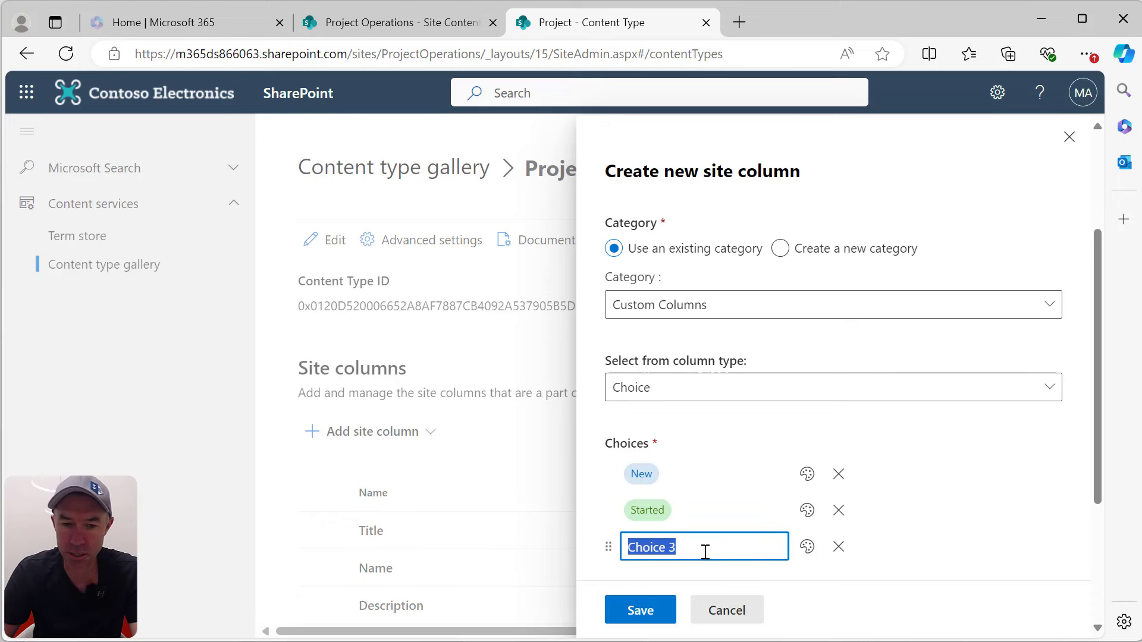
pyautogui.write('Complete')
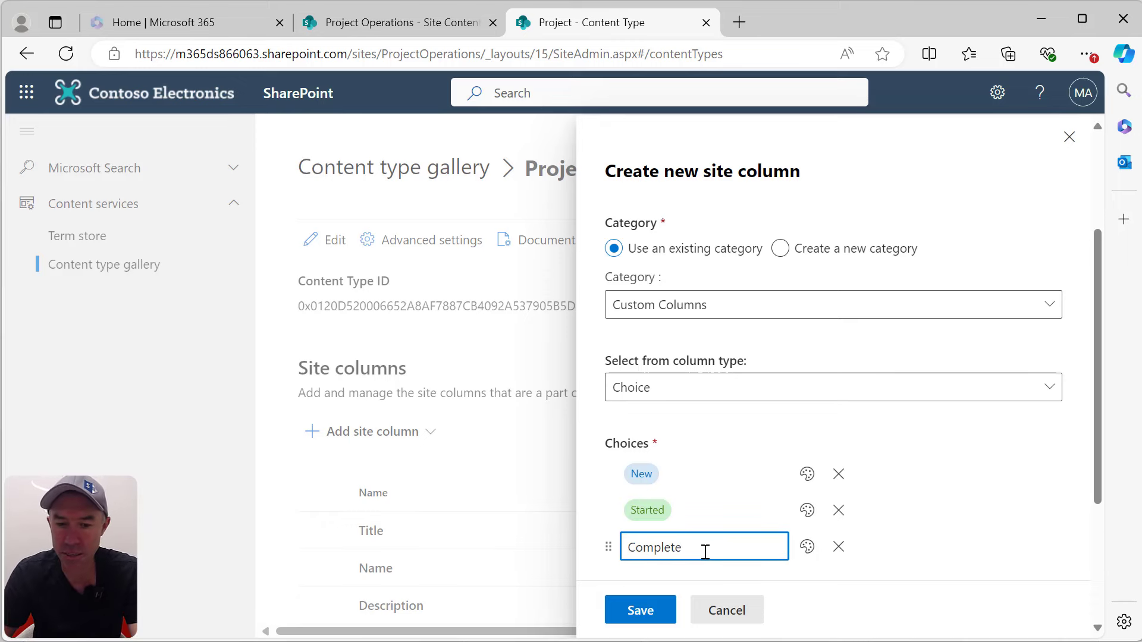
pyautogui.click(645, 610)
pyautogui.scroll(-1, 532, 434)
pyautogui.click(388, 356)
# - Add PRJID as a Single line of text site column on the Project content type
pyautogui.click(387, 393)
pyautogui.write('PRJID')
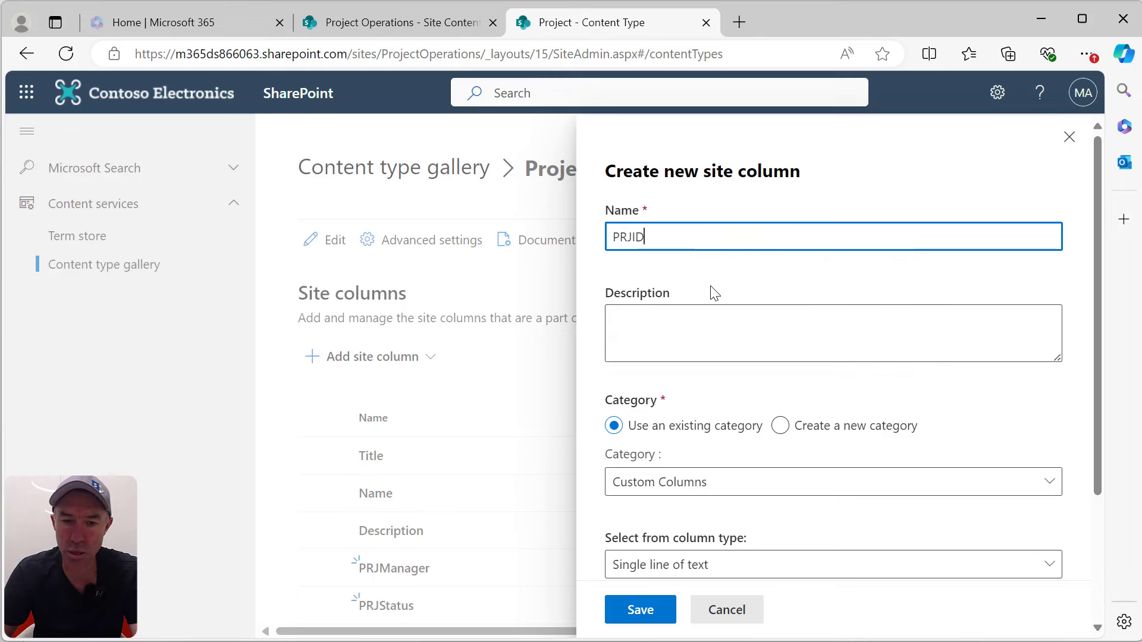
pyautogui.scroll(-3, 726, 283)
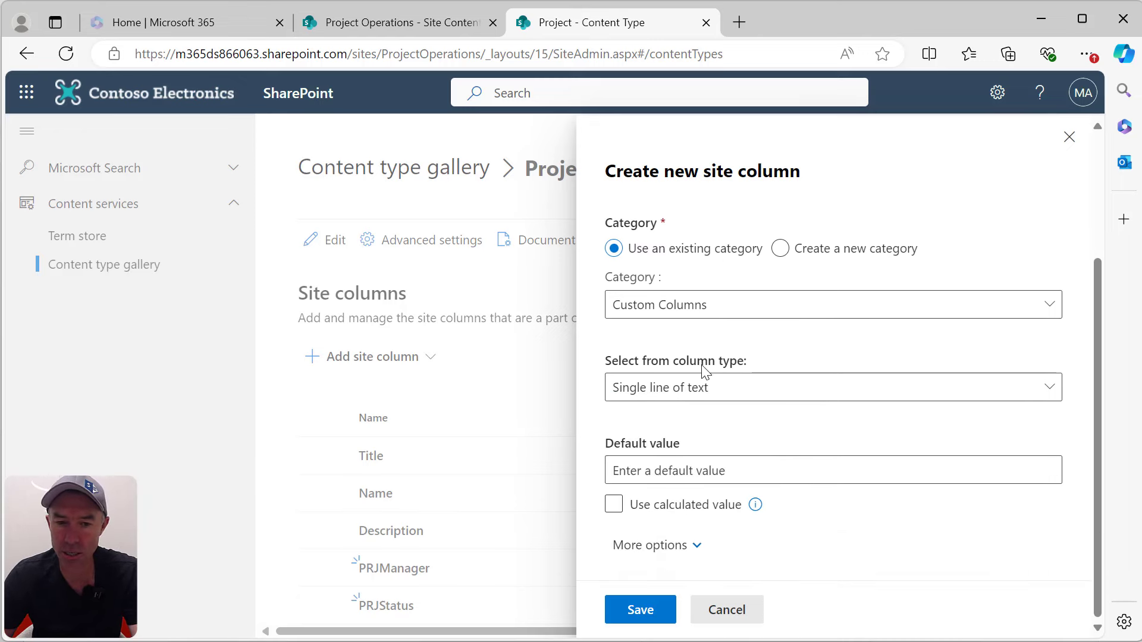
pyautogui.click(640, 615)
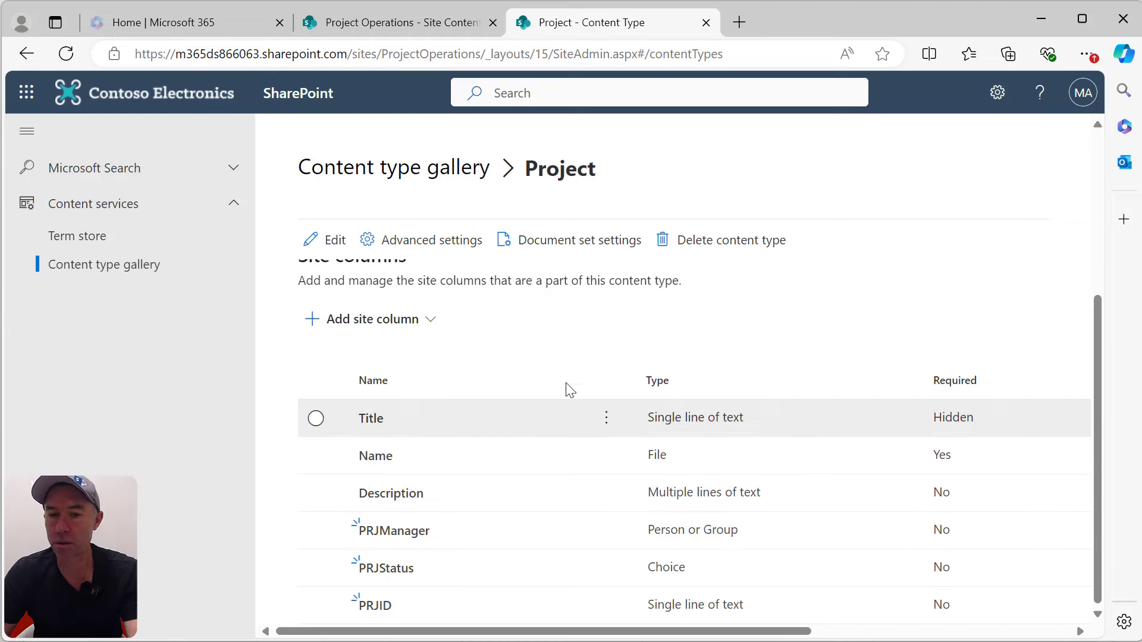
pyautogui.scroll(3, 565, 381)
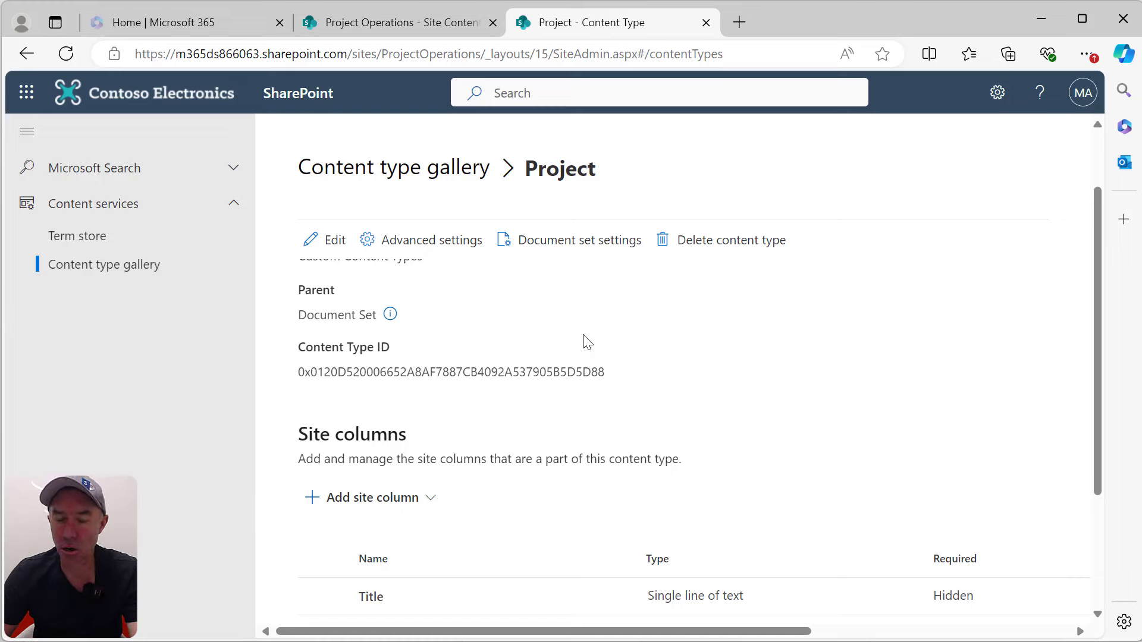
pyautogui.scroll(2, 558, 337)
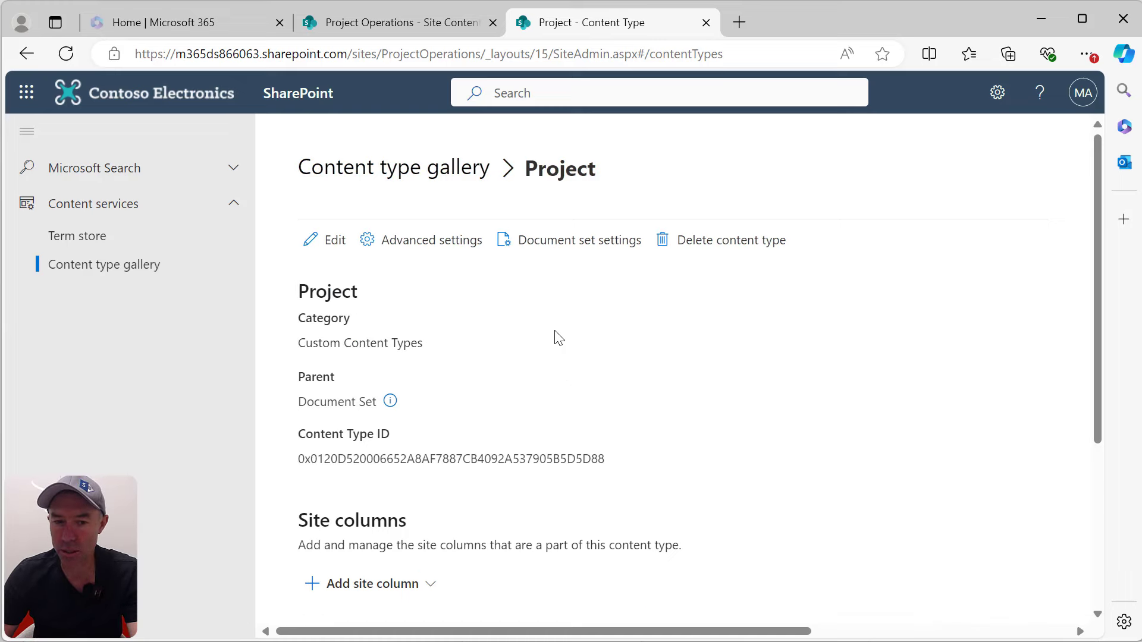
# - In Project's Document set settings, tick PRJManager, PRJStatus and PRJID as shared columns and save
pyautogui.click(558, 251)
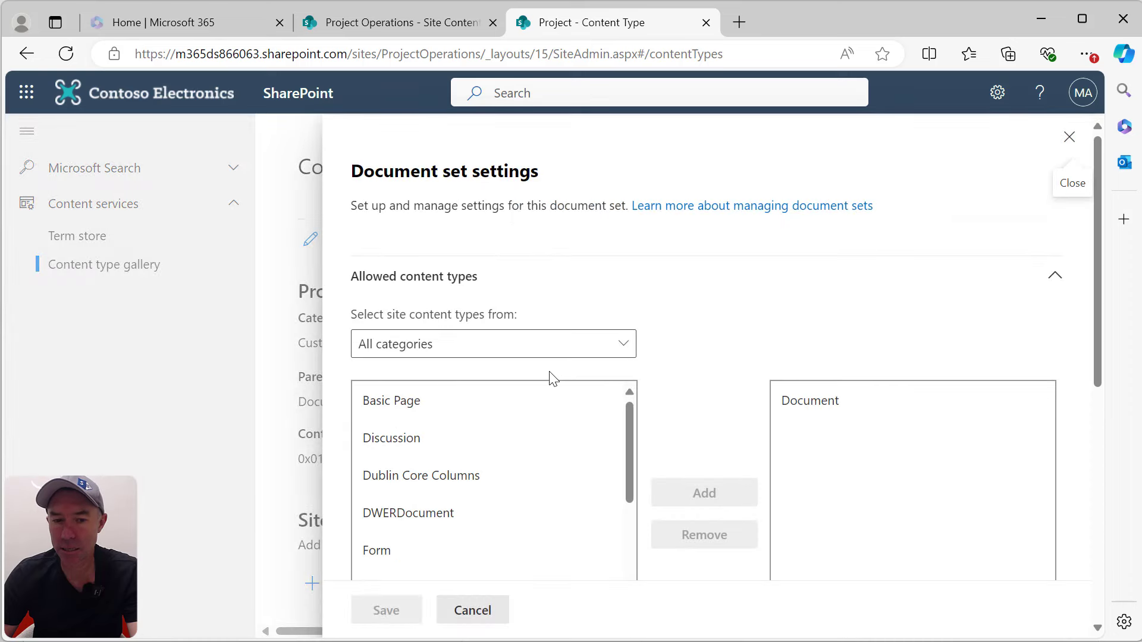
pyautogui.scroll(-3, 553, 381)
pyautogui.scroll(-5, 619, 357)
pyautogui.scroll(-2, 679, 505)
pyautogui.scroll(-3, 678, 504)
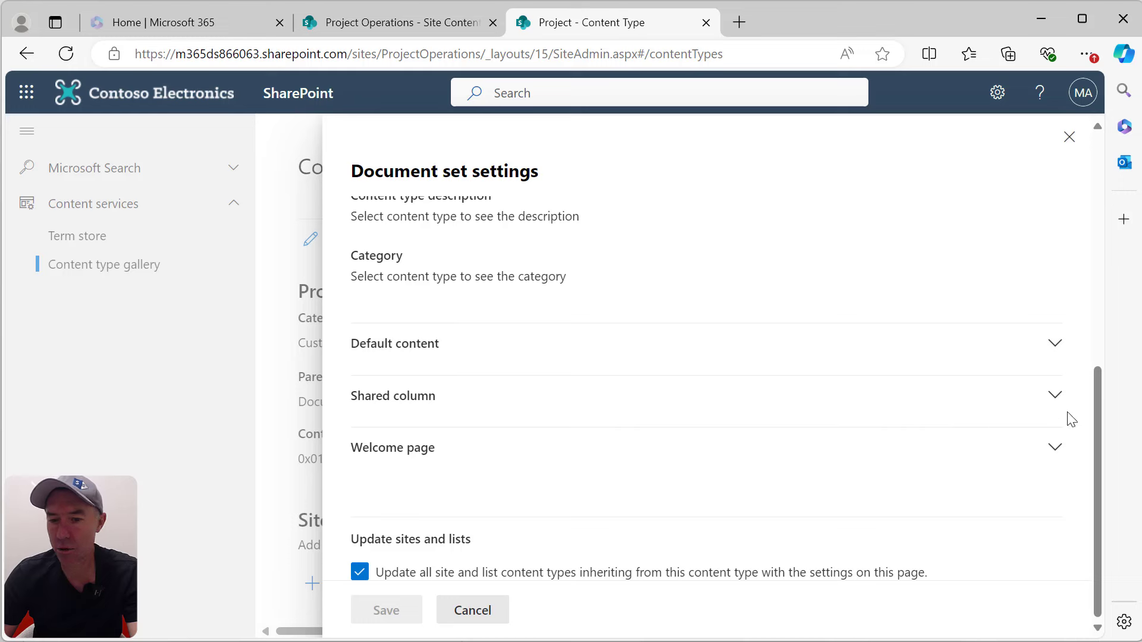
pyautogui.click(1055, 396)
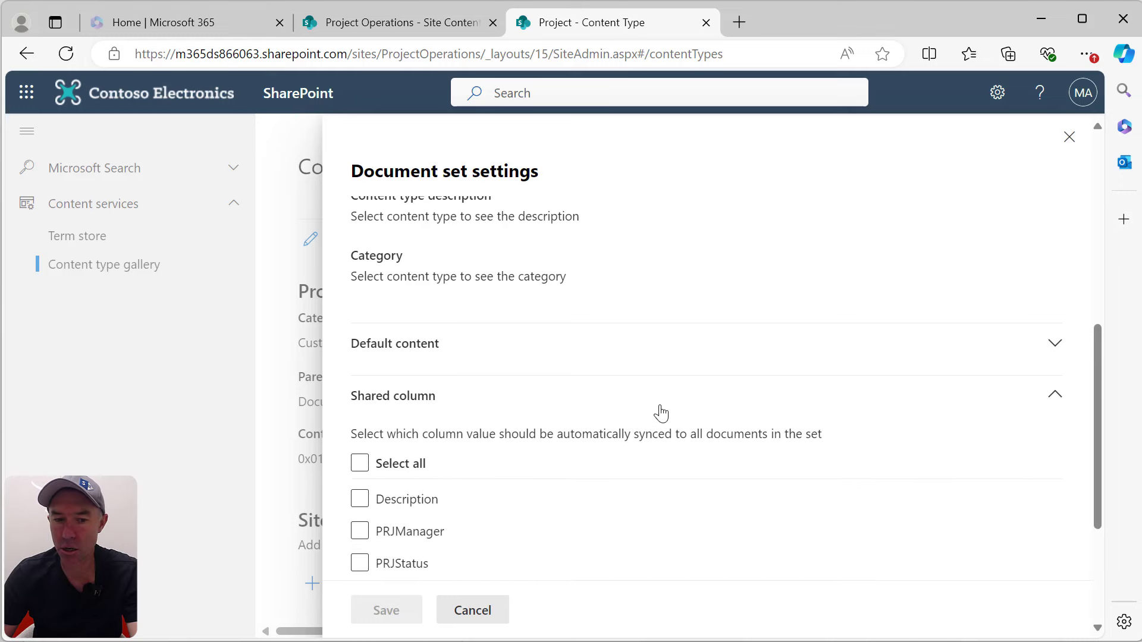
pyautogui.scroll(-3, 660, 412)
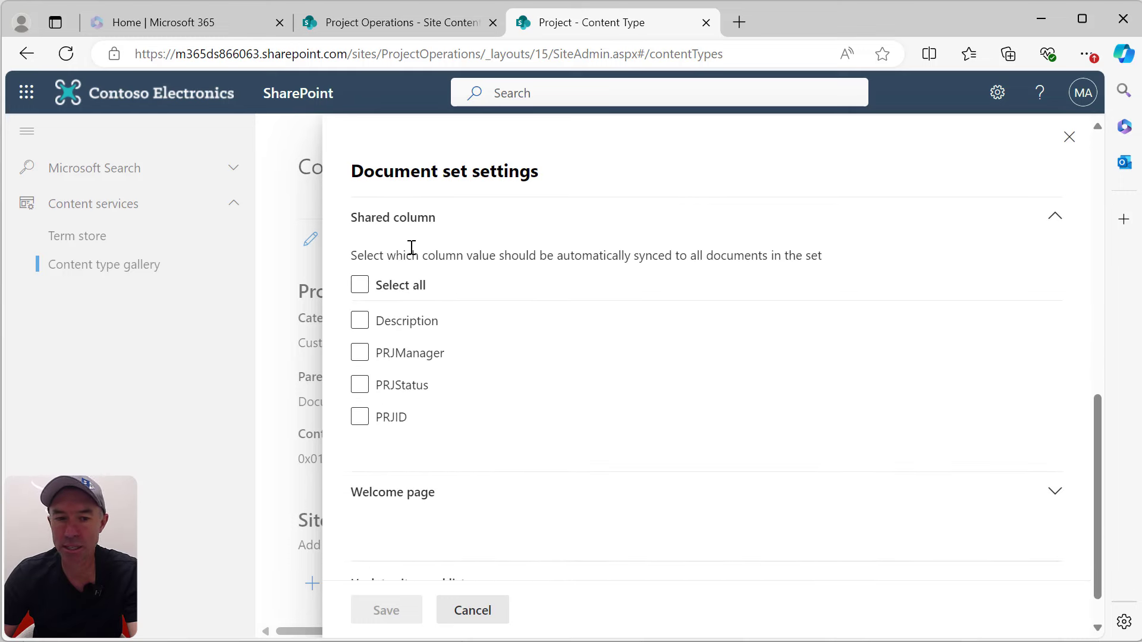
pyautogui.click(485, 327)
pyautogui.click(476, 354)
pyautogui.click(363, 357)
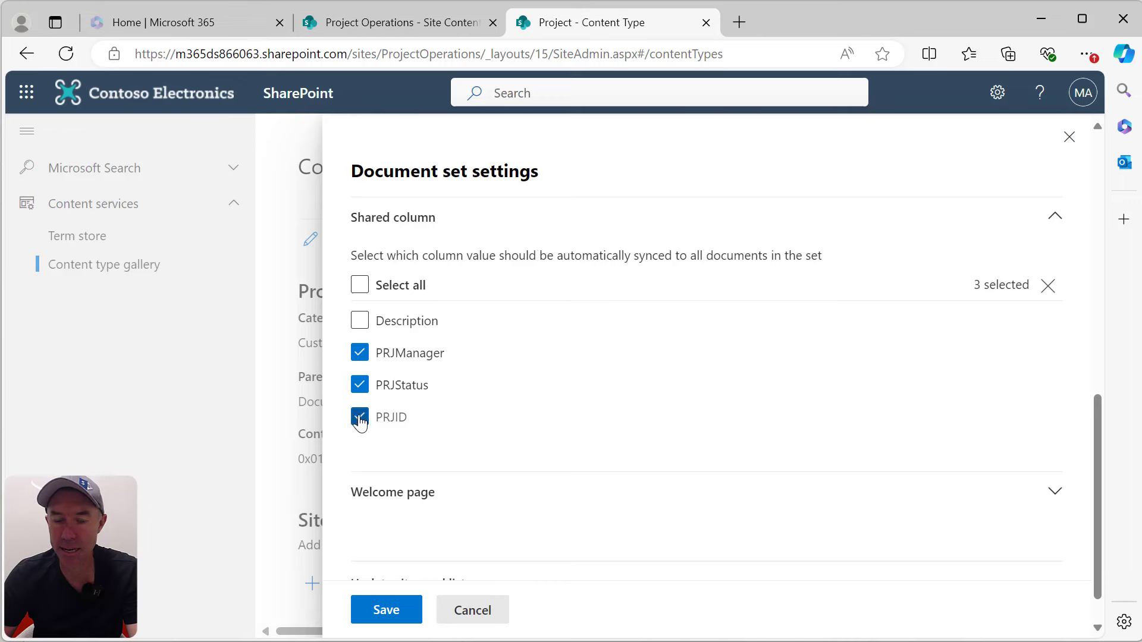
pyautogui.click(399, 612)
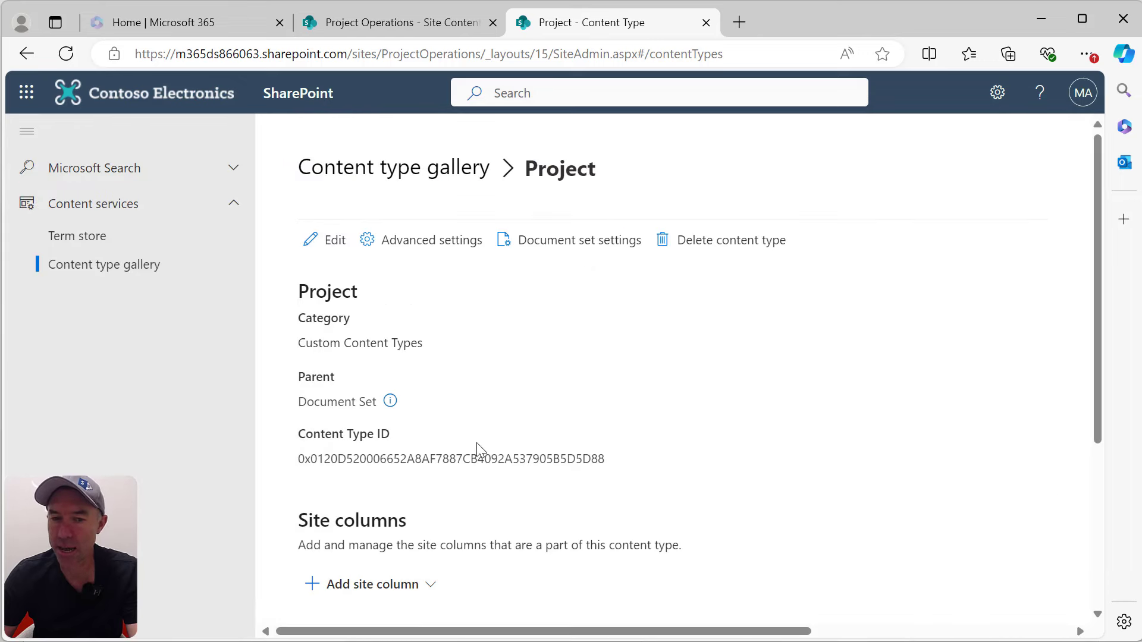
pyautogui.scroll(-4, 476, 442)
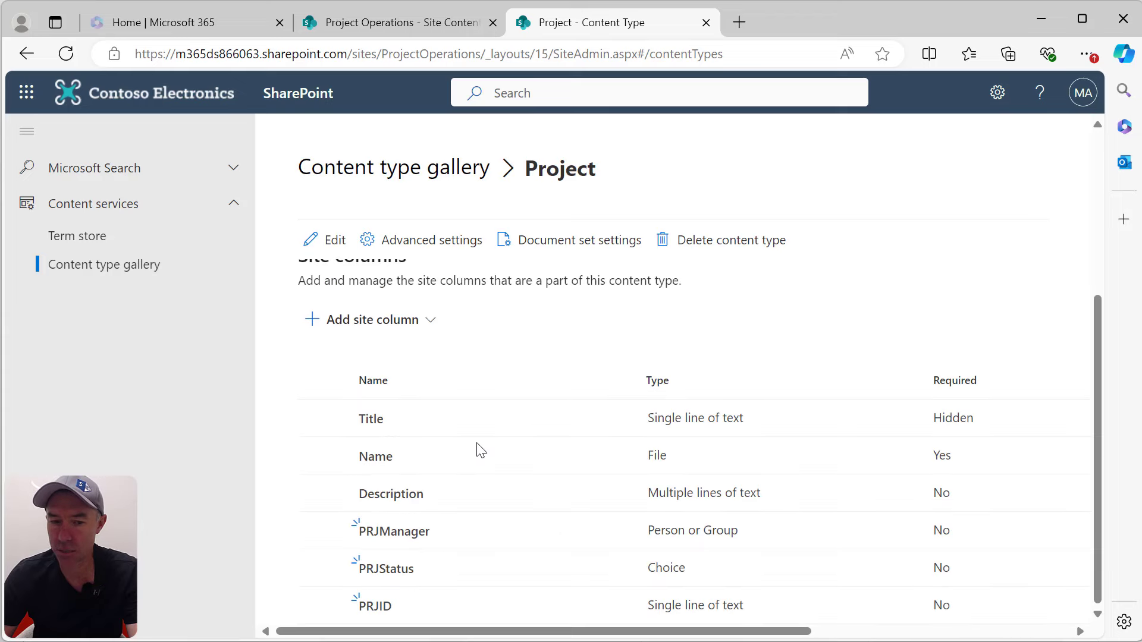
pyautogui.scroll(4, 477, 442)
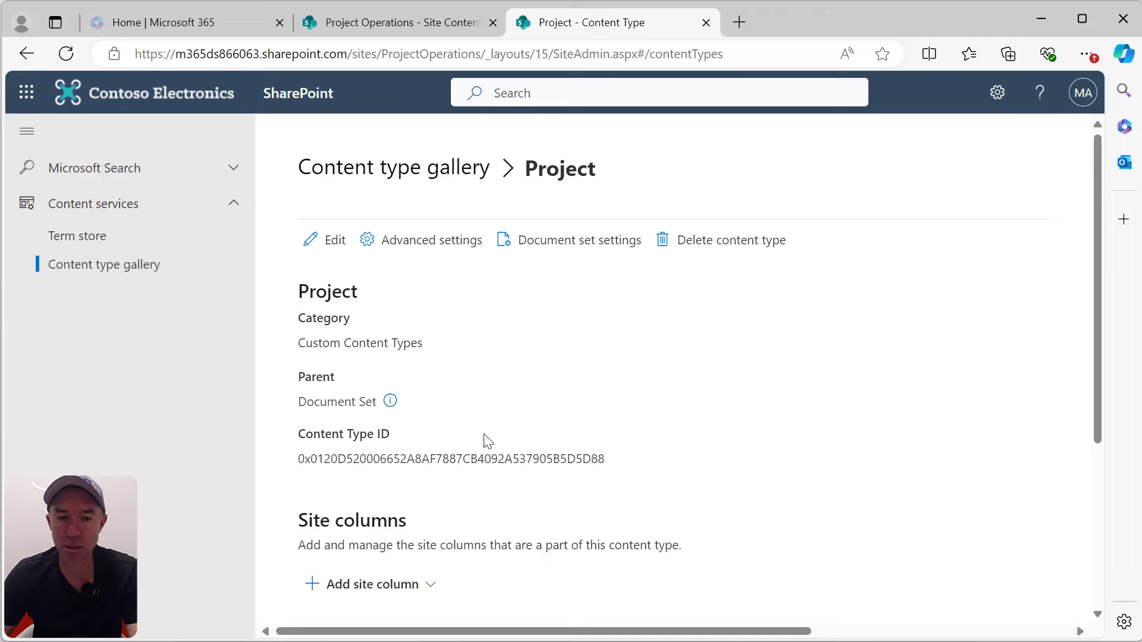
# - Go through the Project Operations site home to the empty Projects library
pyautogui.click(383, 178)
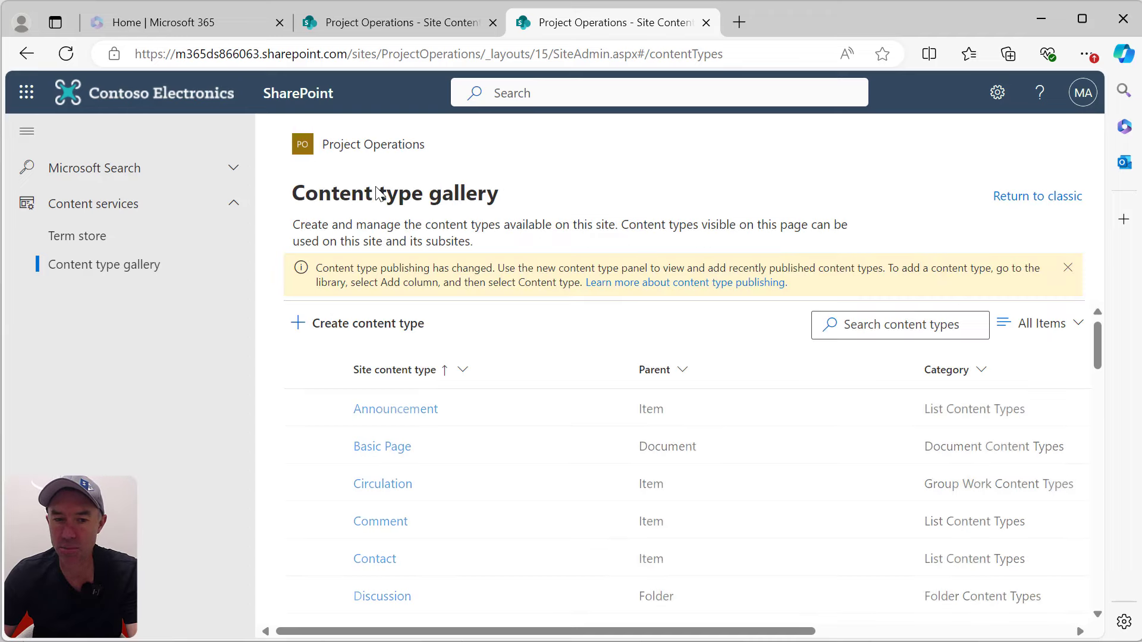
pyautogui.click(379, 149)
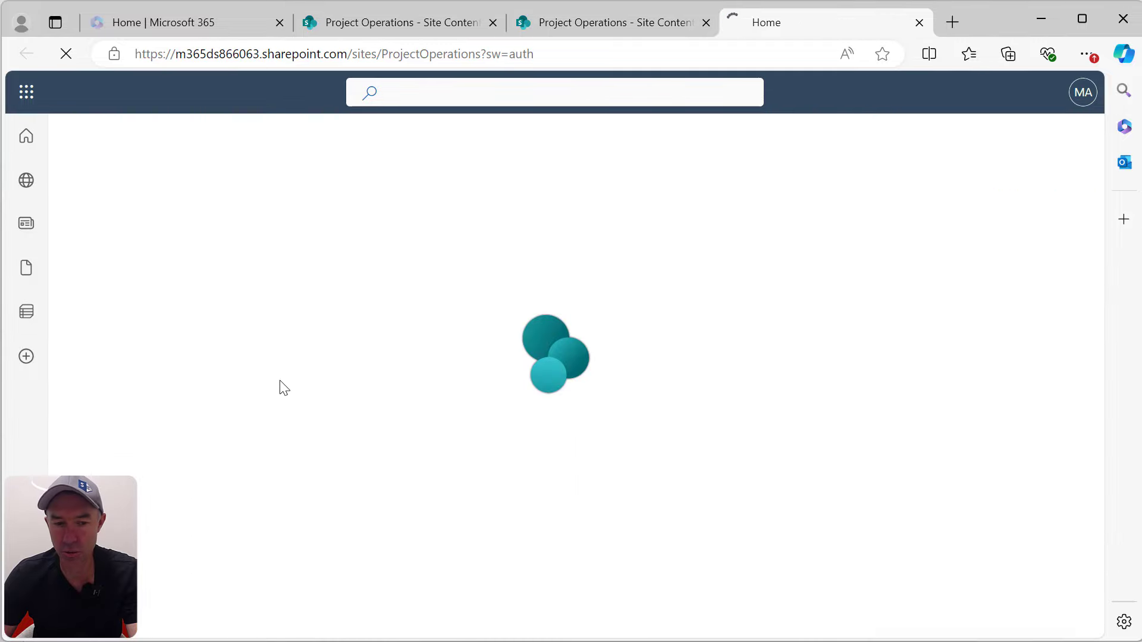
pyautogui.click(95, 449)
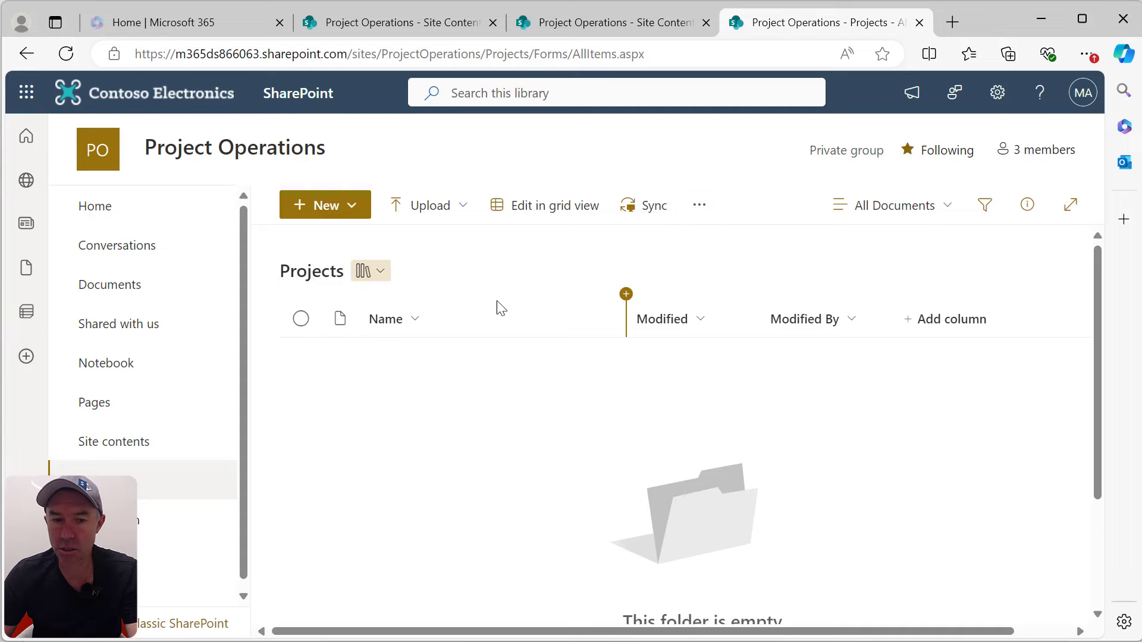
# - Add the Project content type (instead of Presentation) to Projects and start a new Project item
pyautogui.click(963, 320)
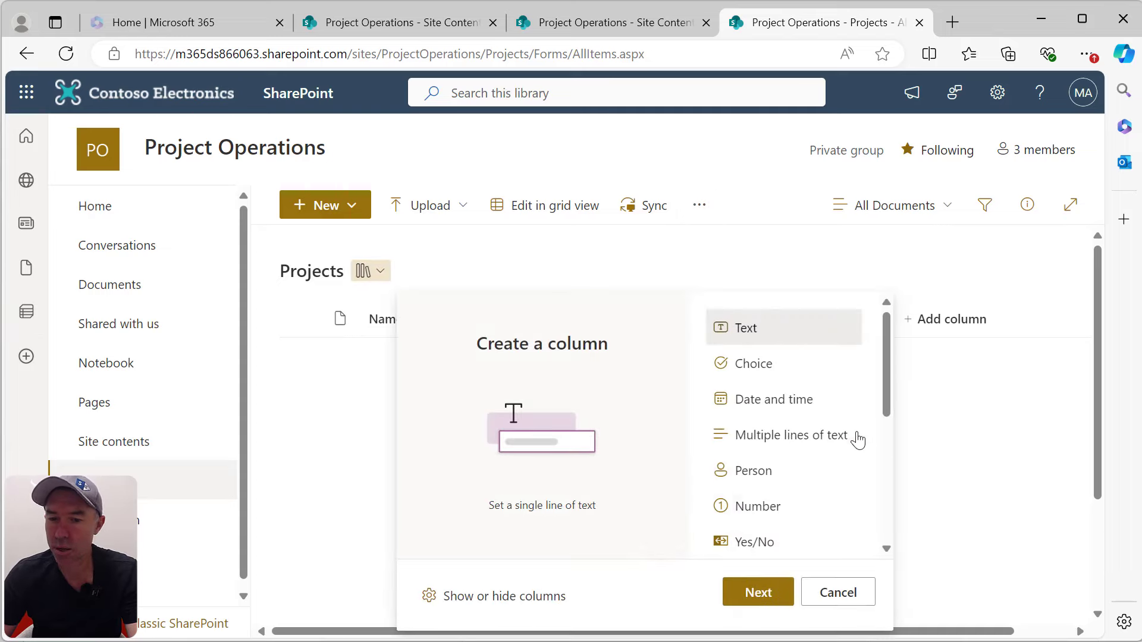
pyautogui.scroll(-3, 851, 429)
pyautogui.scroll(-3, 842, 411)
pyautogui.click(783, 505)
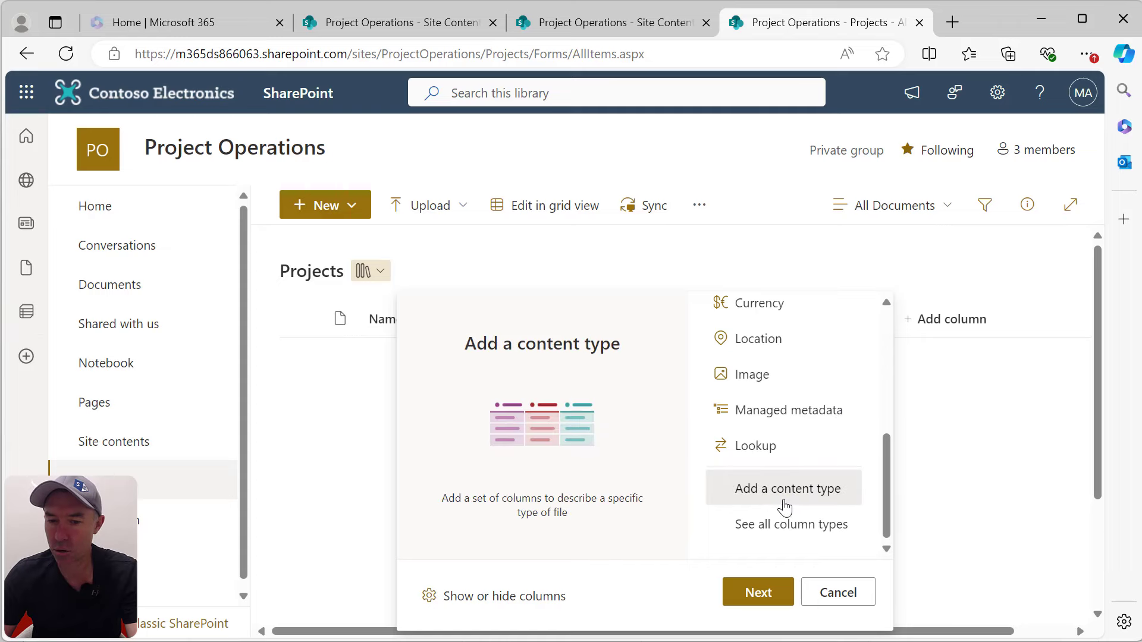
pyautogui.click(758, 593)
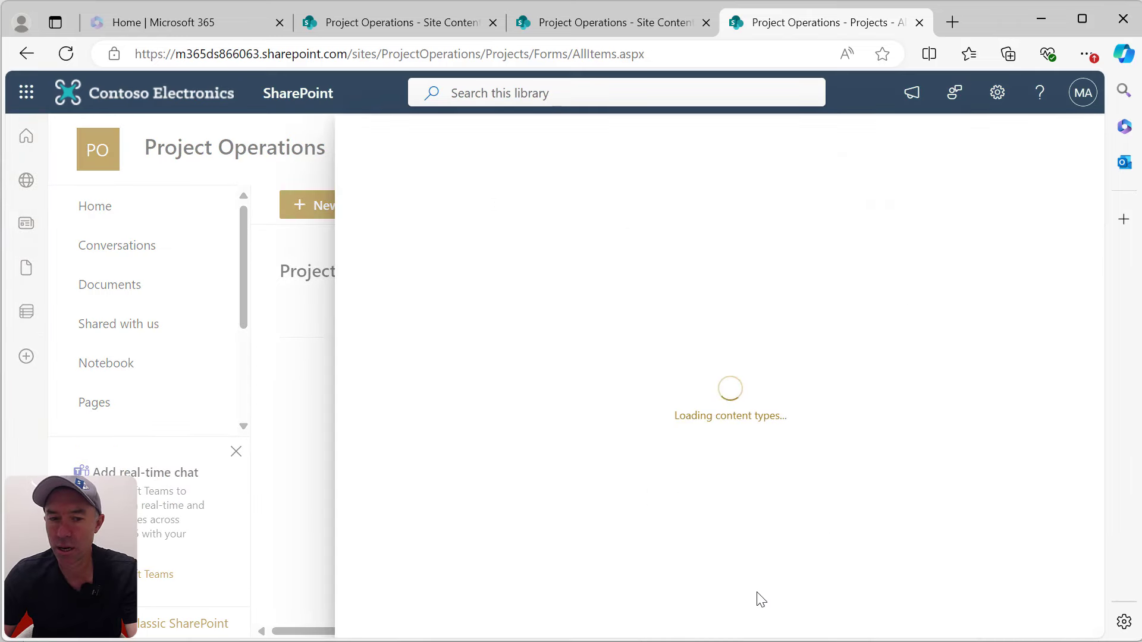
pyautogui.click(472, 222)
pyautogui.click(438, 347)
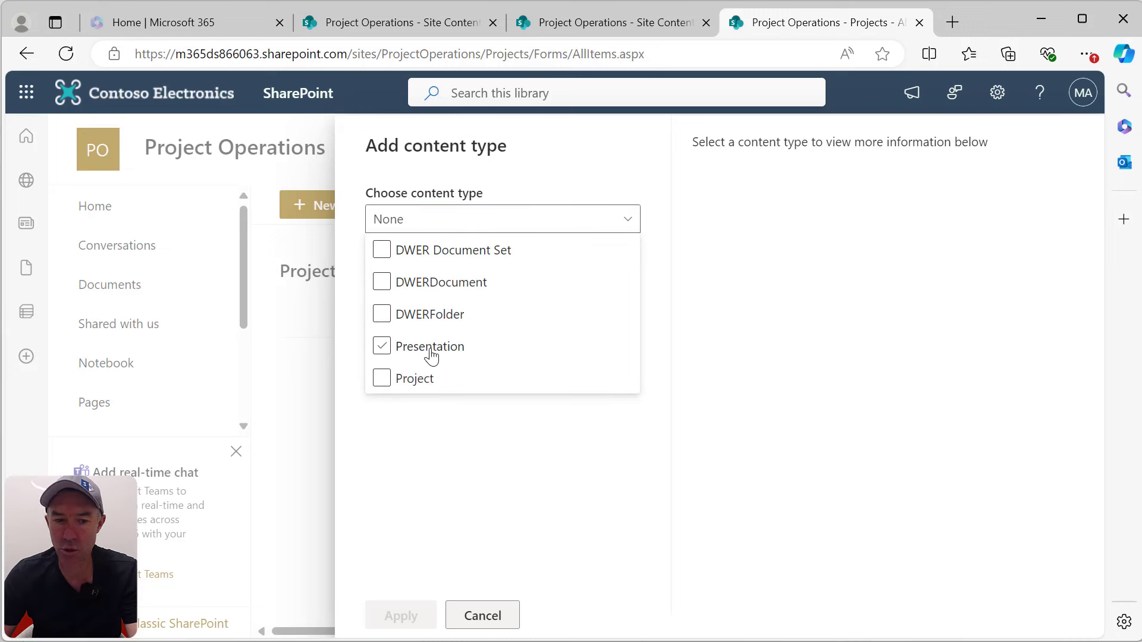
pyautogui.click(420, 379)
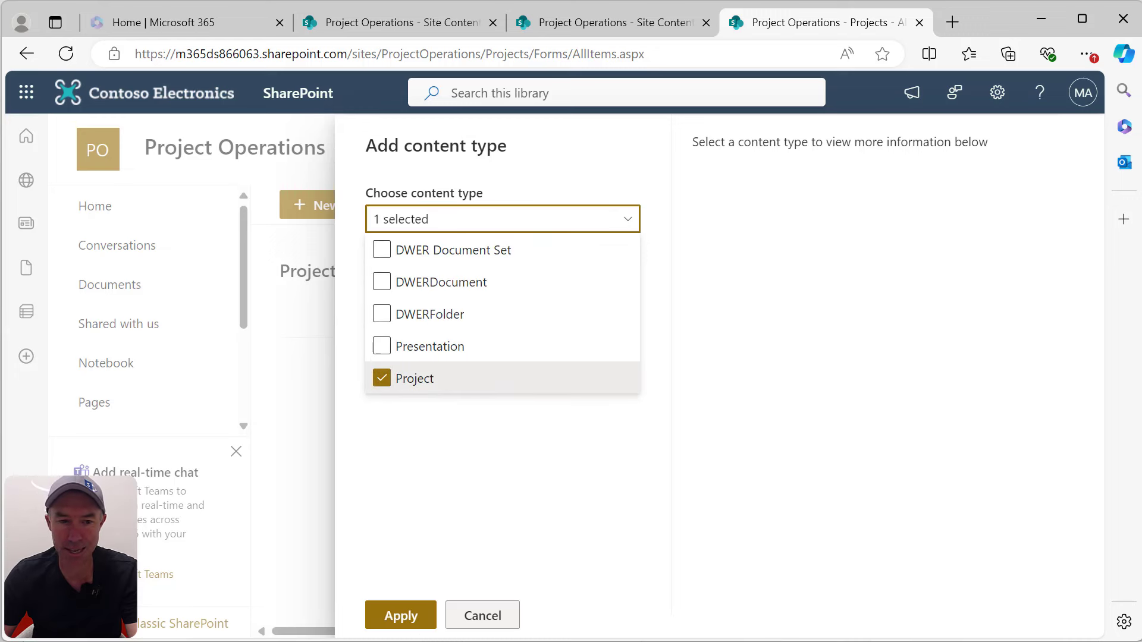
pyautogui.click(397, 618)
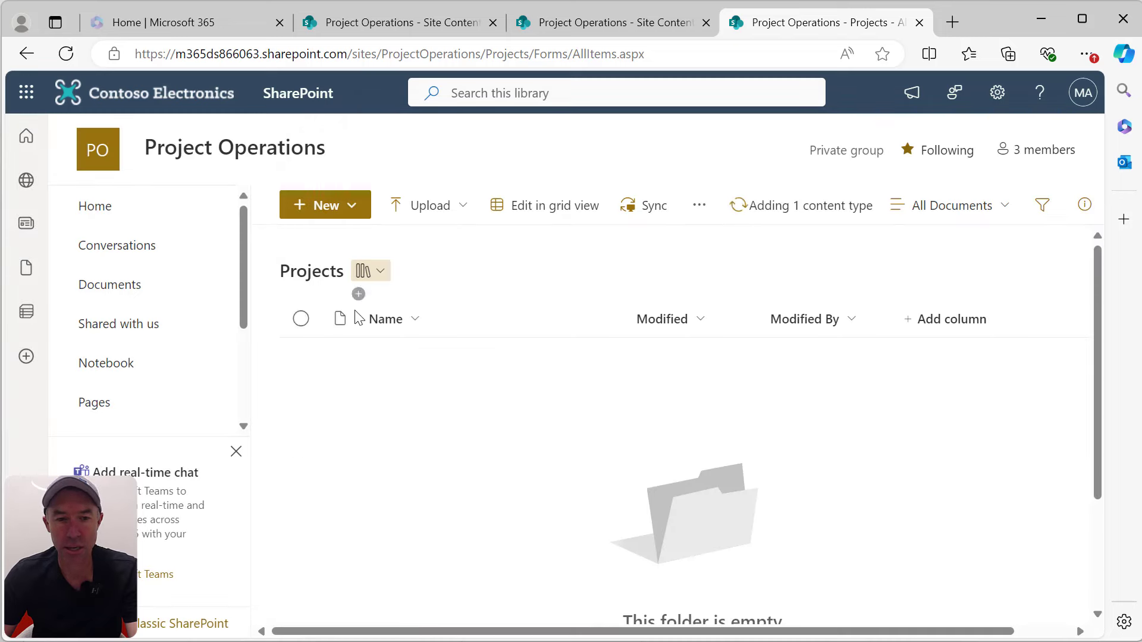
pyautogui.click(363, 209)
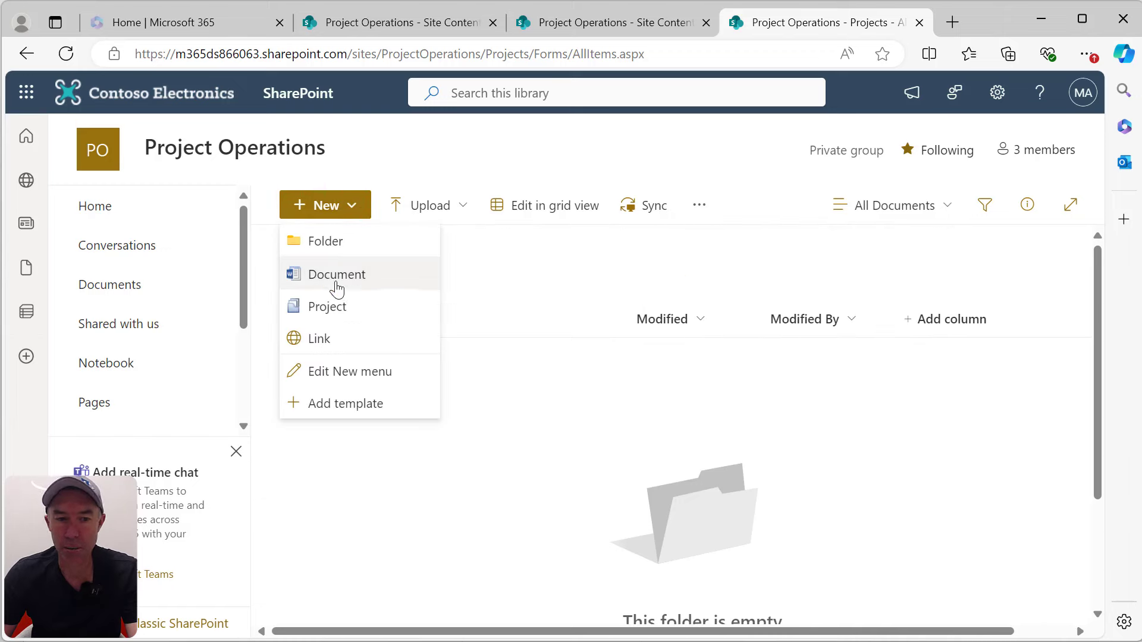
pyautogui.click(328, 314)
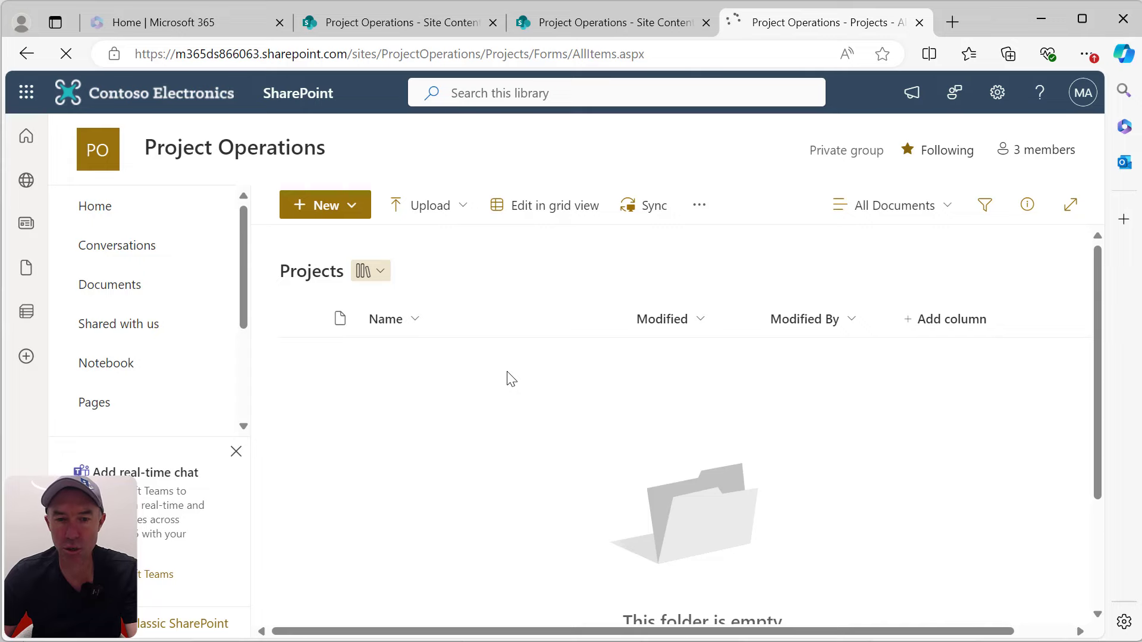
# - Pick the project manager, name the set Project 101, choose Started, enter PRJID 123, and save
pyautogui.click(435, 446)
pyautogui.write('ale')
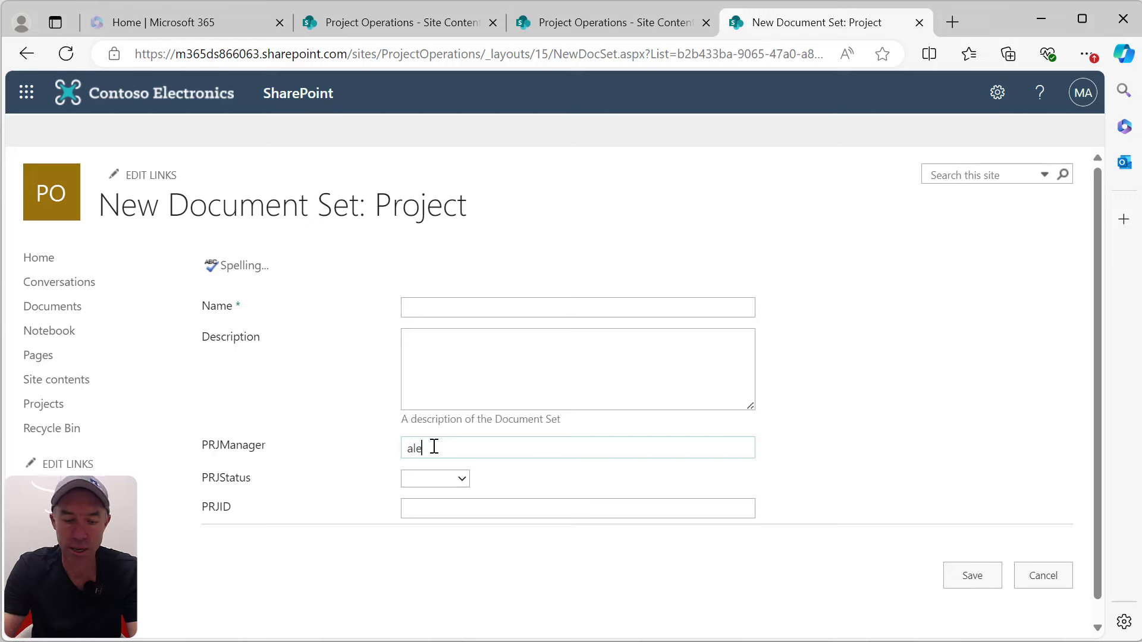
pyautogui.write('x')
pyautogui.click(444, 473)
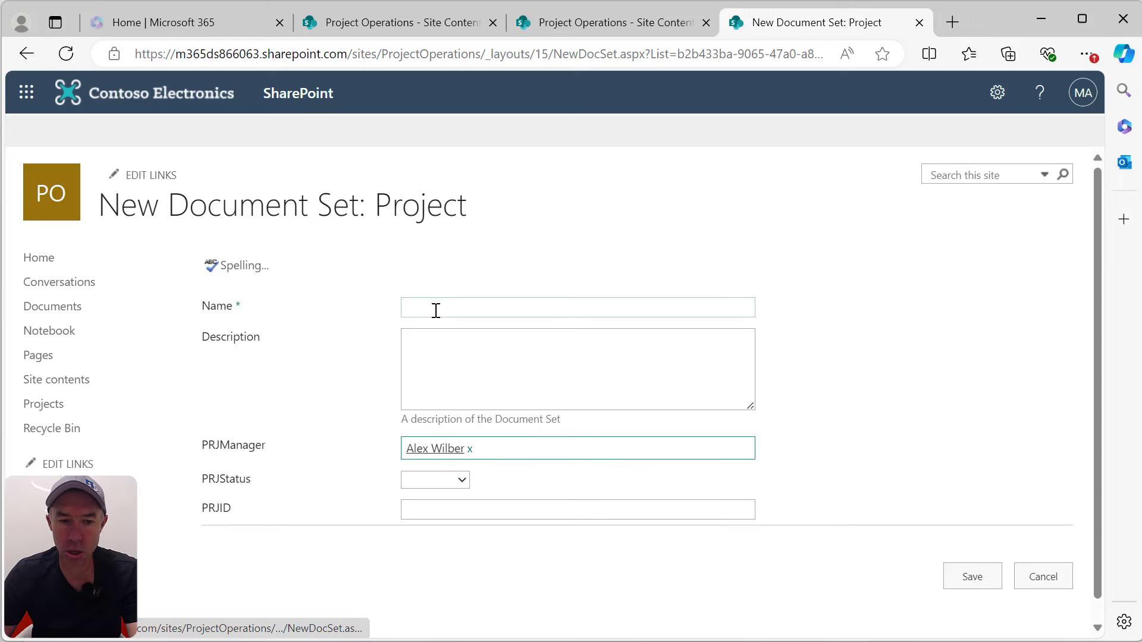
pyautogui.click(436, 308)
pyautogui.write('Project')
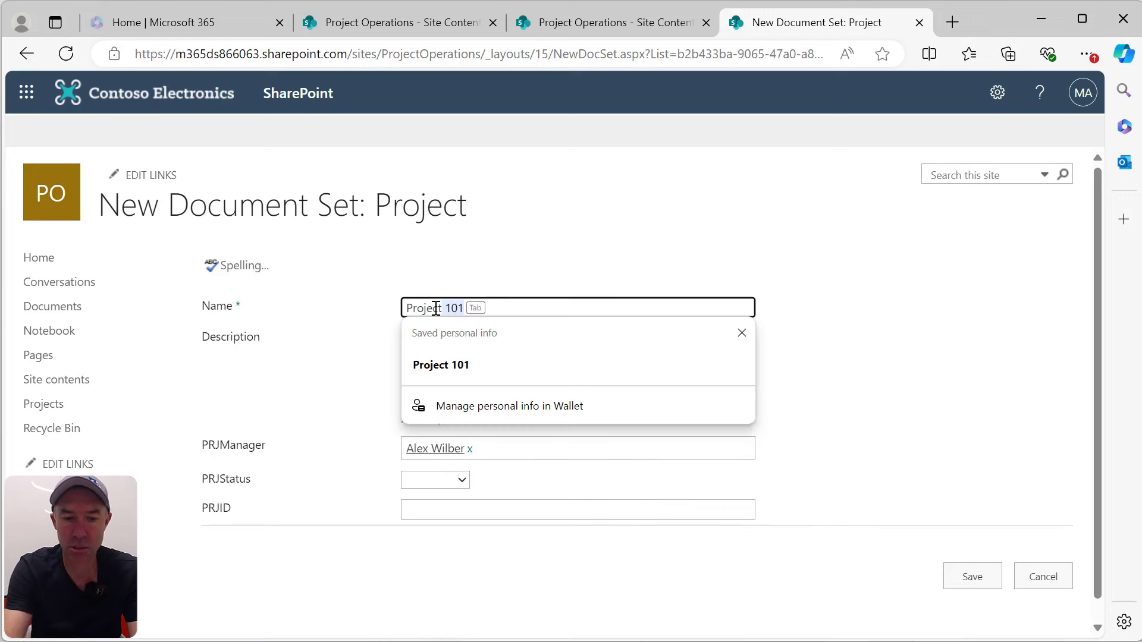
pyautogui.click(570, 255)
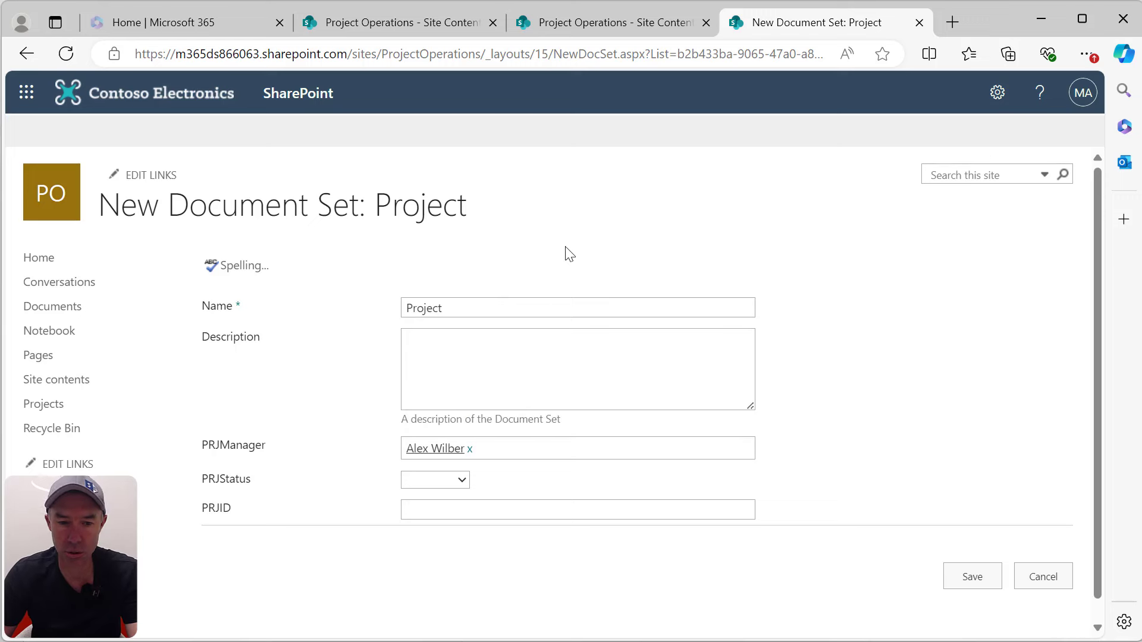
pyautogui.click(505, 307)
pyautogui.click(468, 367)
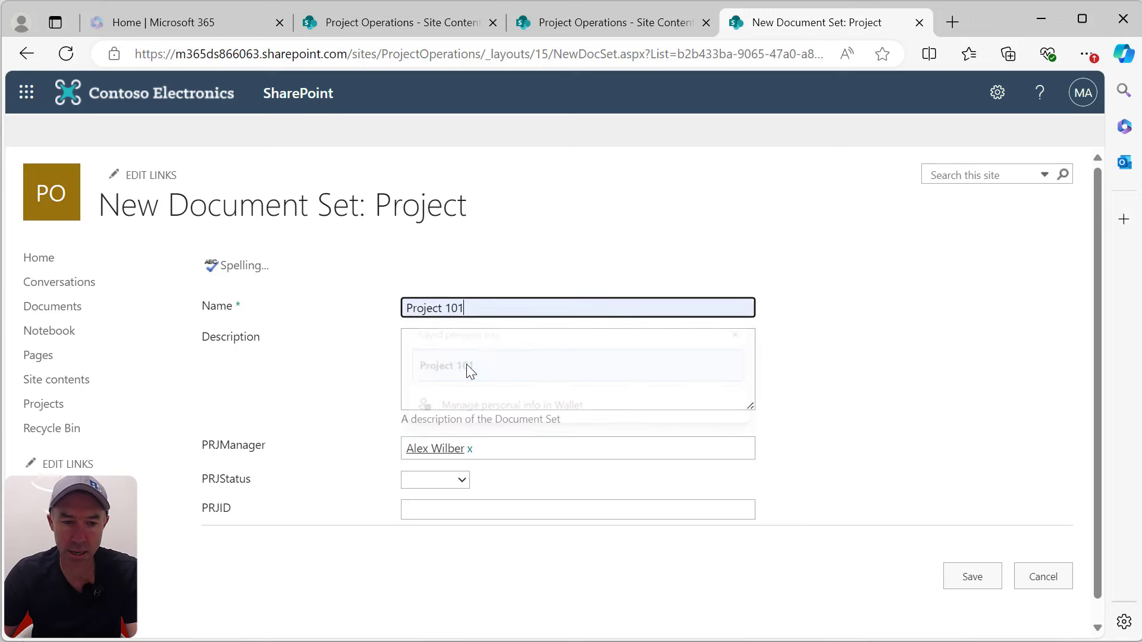
pyautogui.click(455, 483)
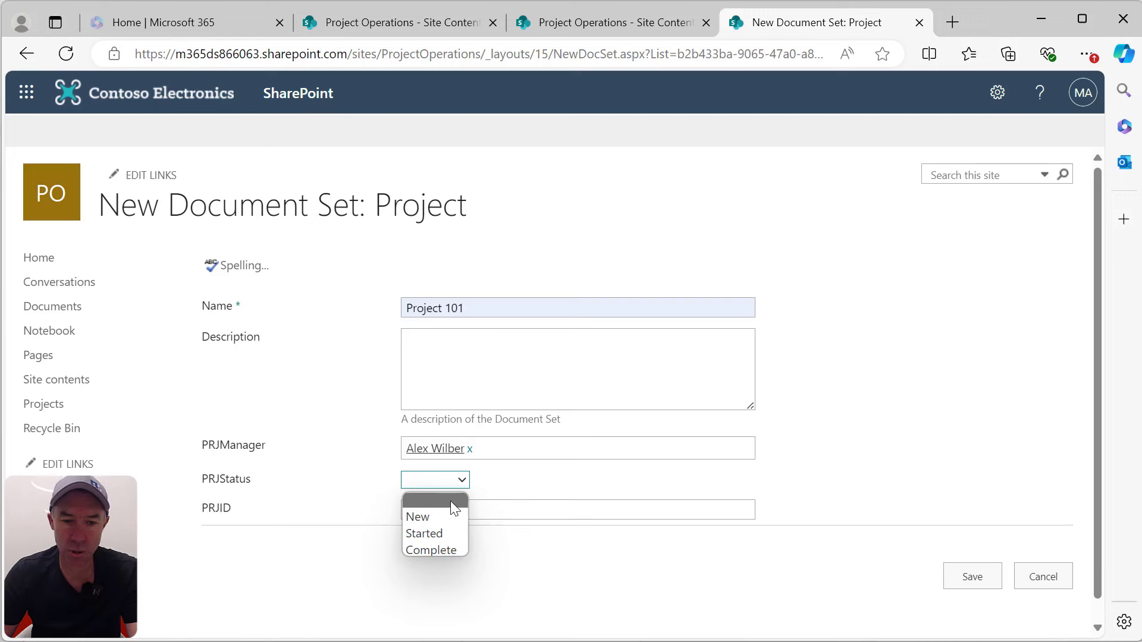
pyautogui.click(419, 534)
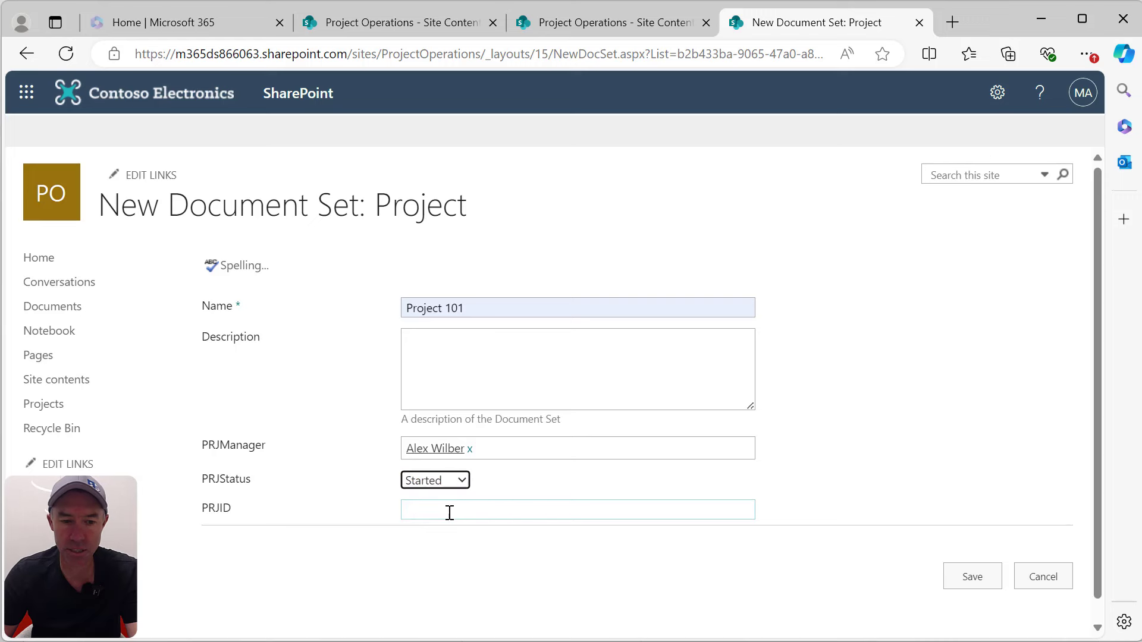
pyautogui.click(450, 512)
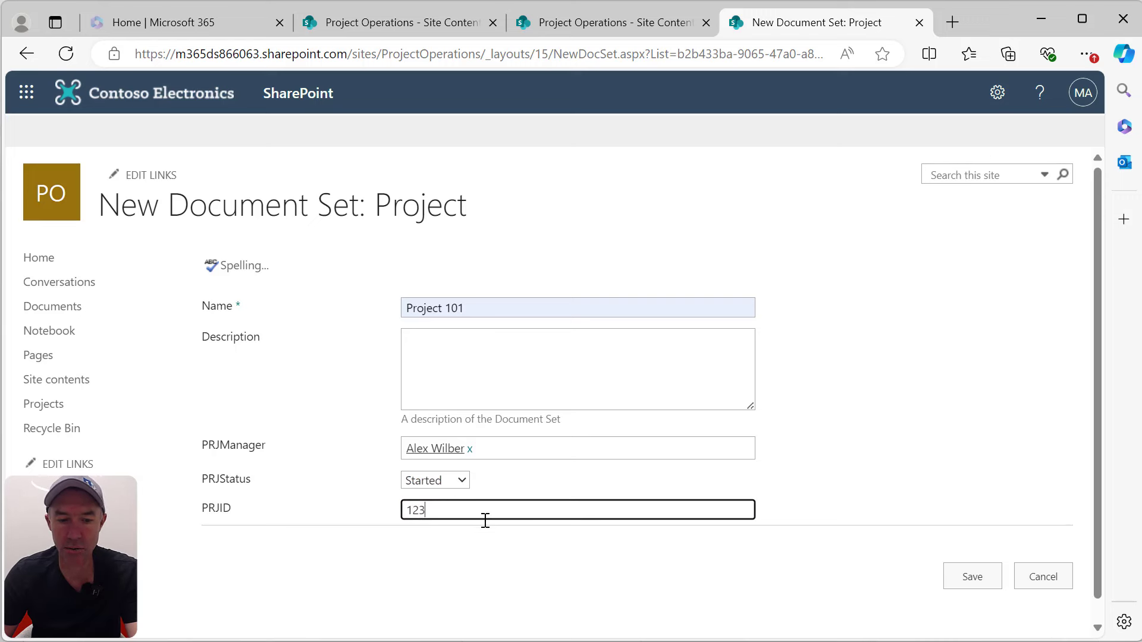
pyautogui.click(976, 583)
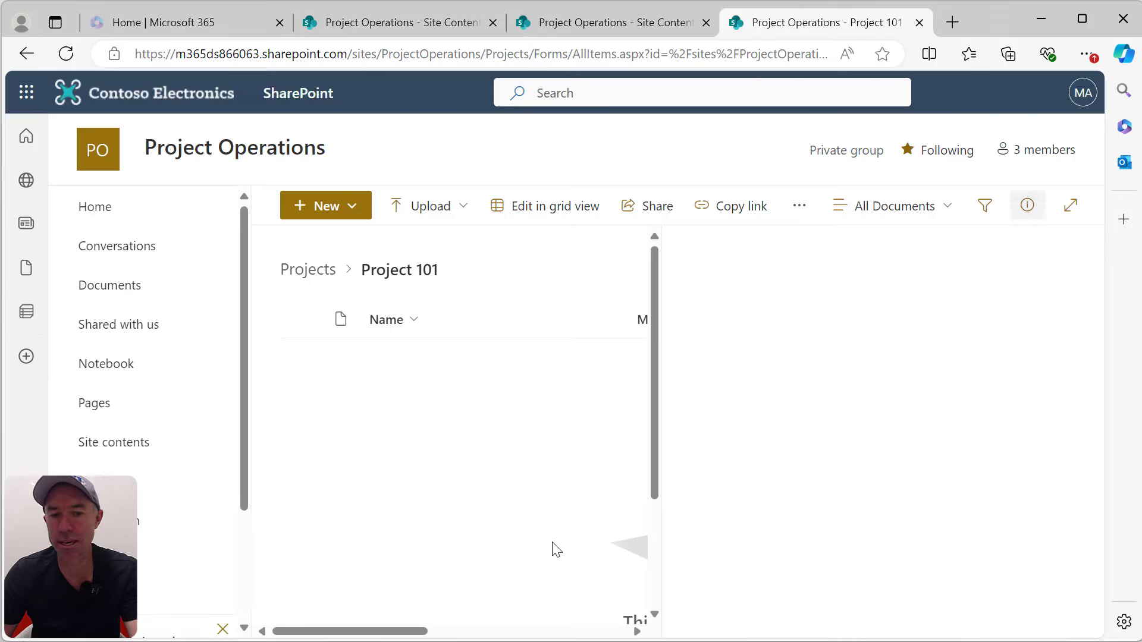
# - Back in the Projects library, show the PRJManager, PRJStatus and PRJID columns
pyautogui.click(1062, 245)
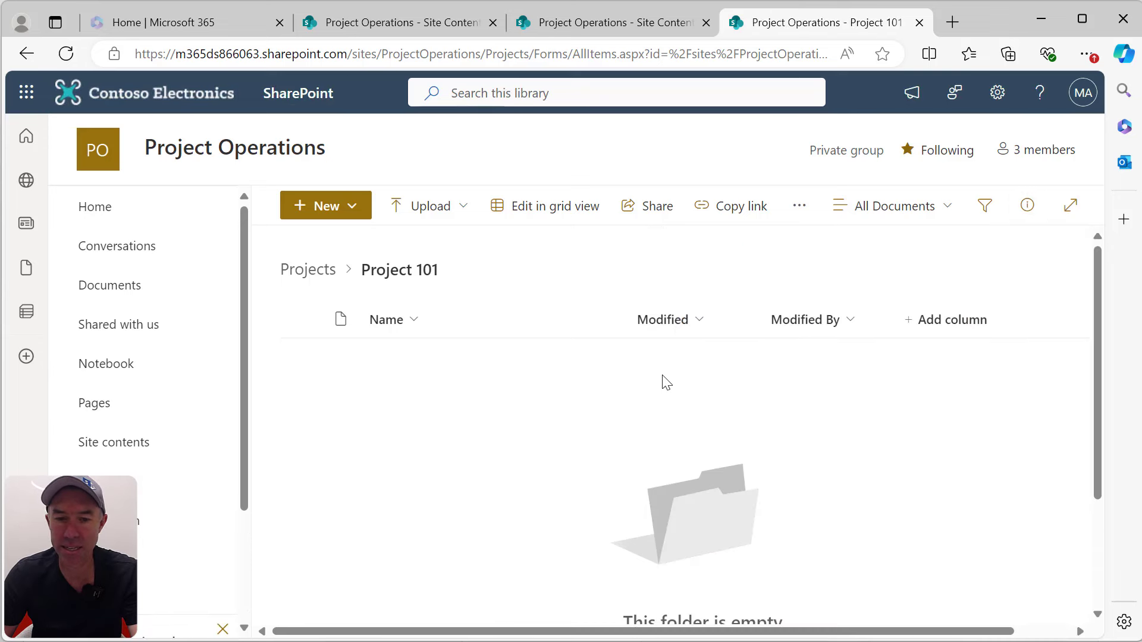
pyautogui.click(327, 271)
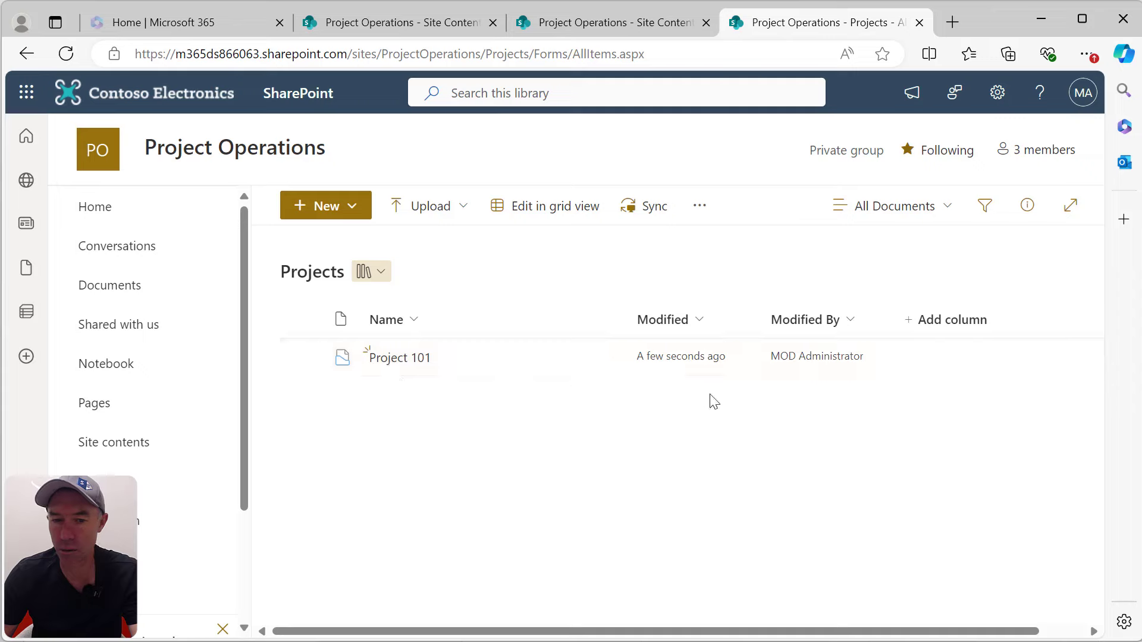
pyautogui.click(942, 324)
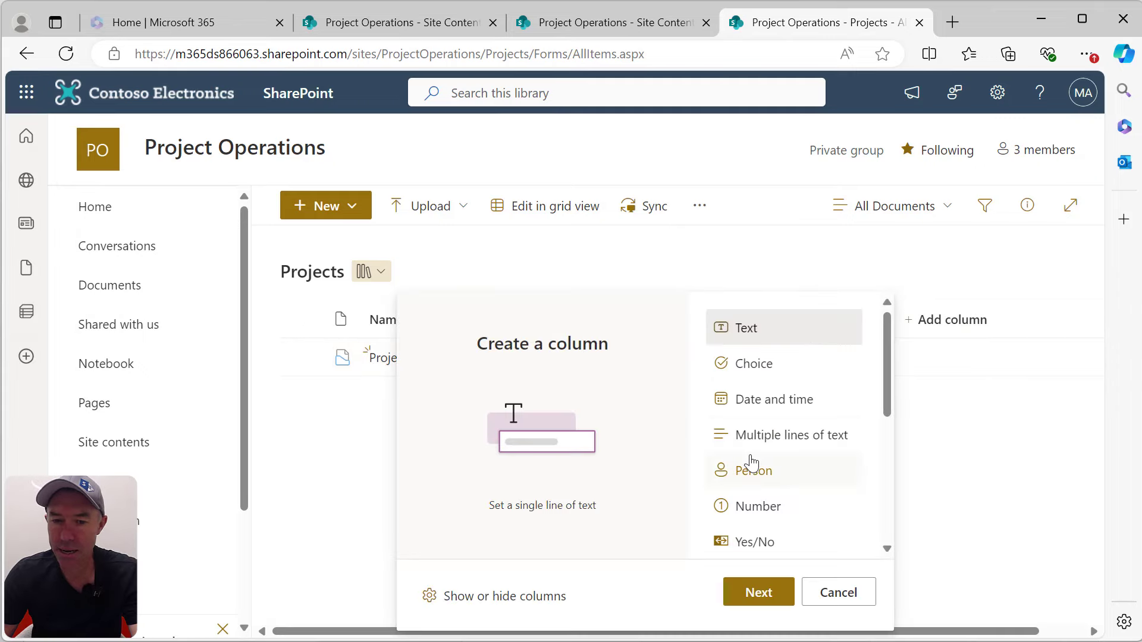
pyautogui.scroll(-2, 744, 464)
pyautogui.click(509, 597)
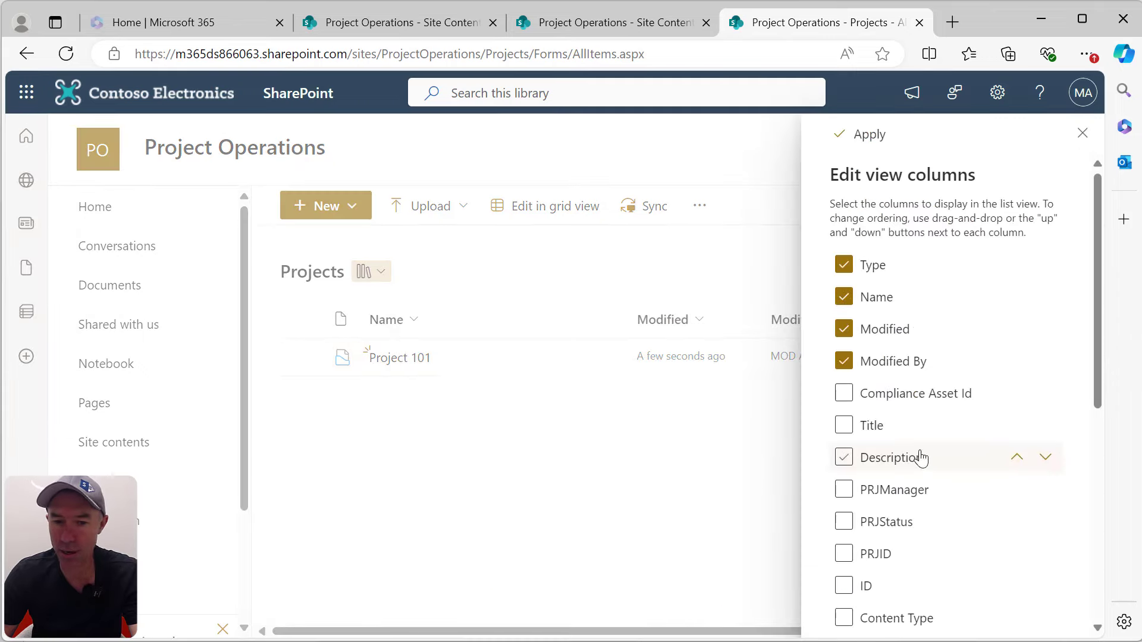
pyautogui.click(849, 493)
pyautogui.click(845, 524)
pyautogui.click(845, 555)
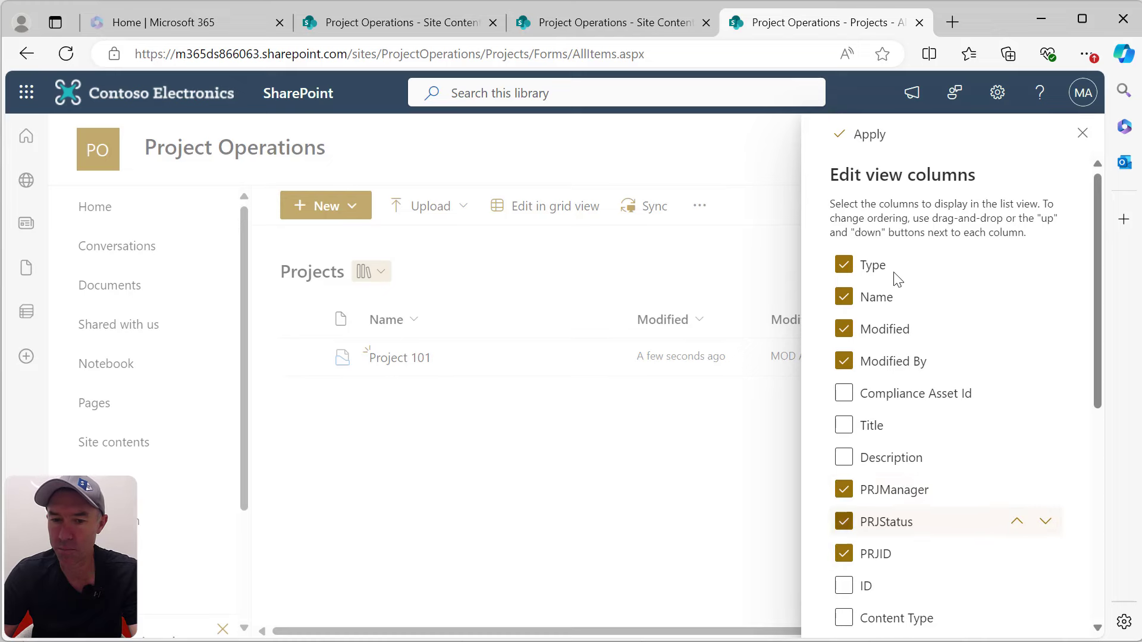
pyautogui.click(871, 135)
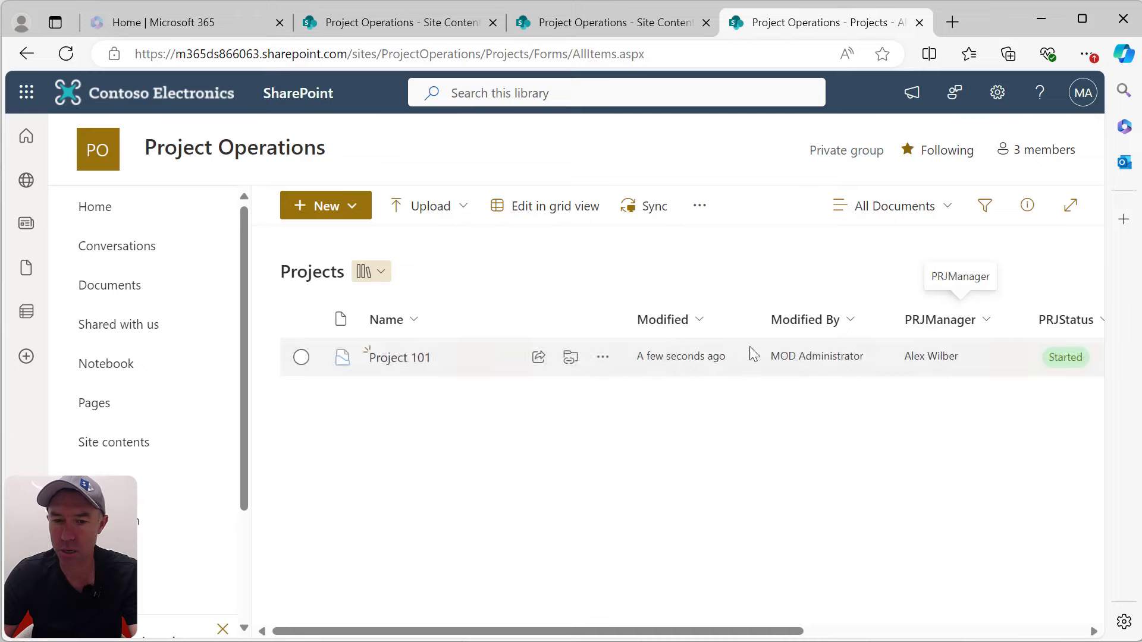
# - Reorder the column headers to Name, PRJManager, PRJStatus, PRJID
pyautogui.moveTo(933, 320); pyautogui.dragTo(670, 331)
pyautogui.moveTo(1051, 319); pyautogui.dragTo(759, 322)
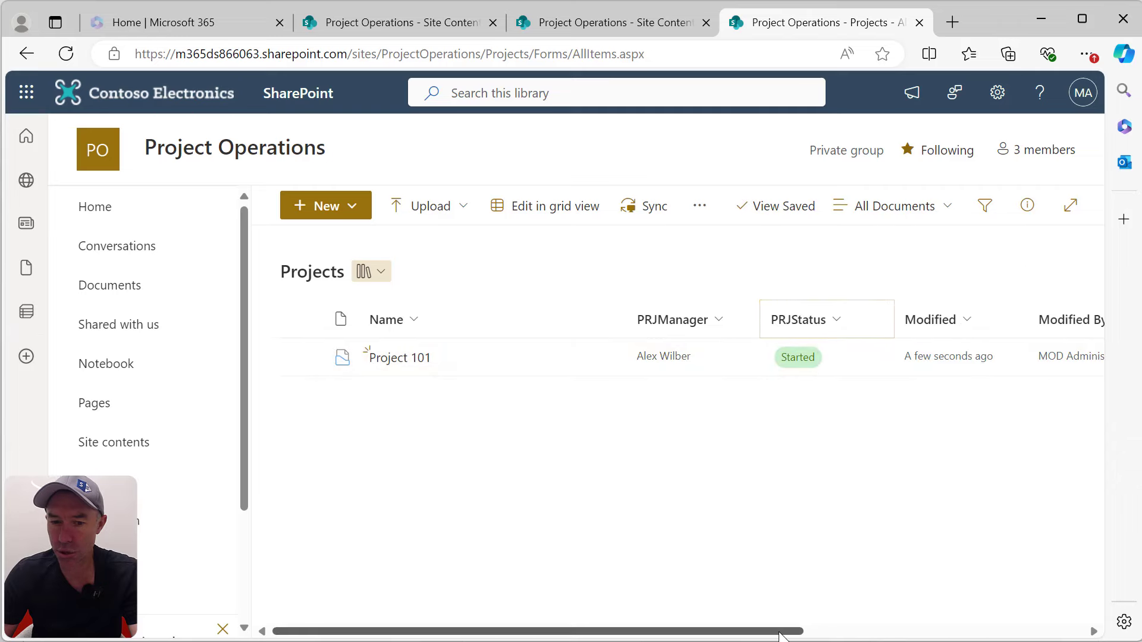
pyautogui.moveTo(772, 636); pyautogui.dragTo(869, 635)
pyautogui.moveTo(1018, 326); pyautogui.dragTo(744, 324)
pyautogui.moveTo(806, 635); pyautogui.dragTo(540, 635)
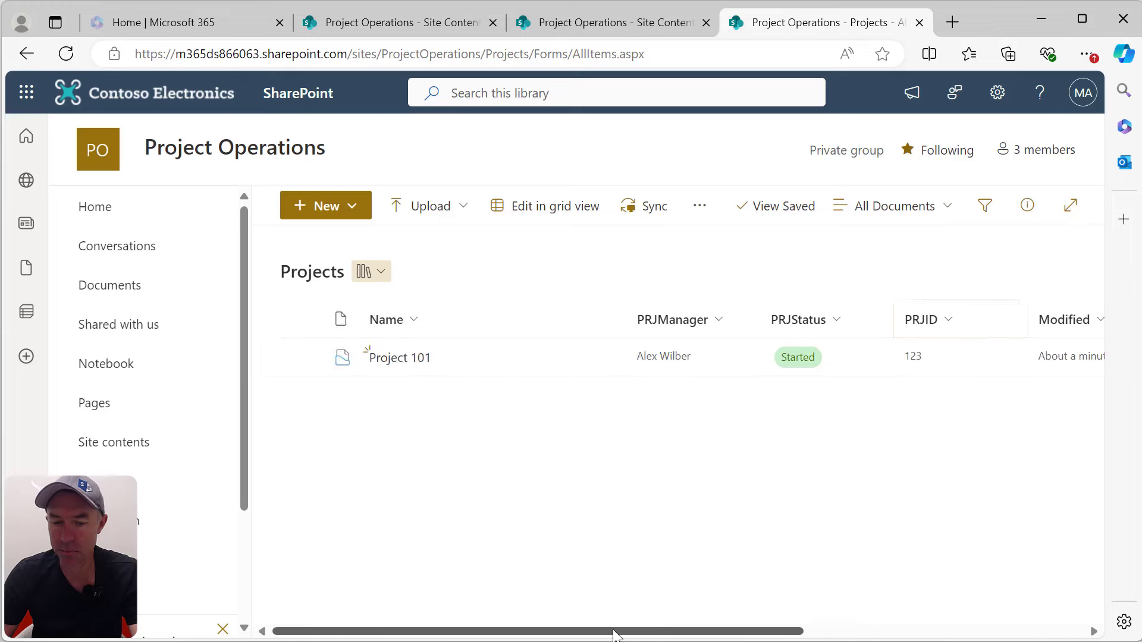
# - Drag four files from File Explorer into the Project 101 document set, then go back to Projects
pyautogui.click(410, 359)
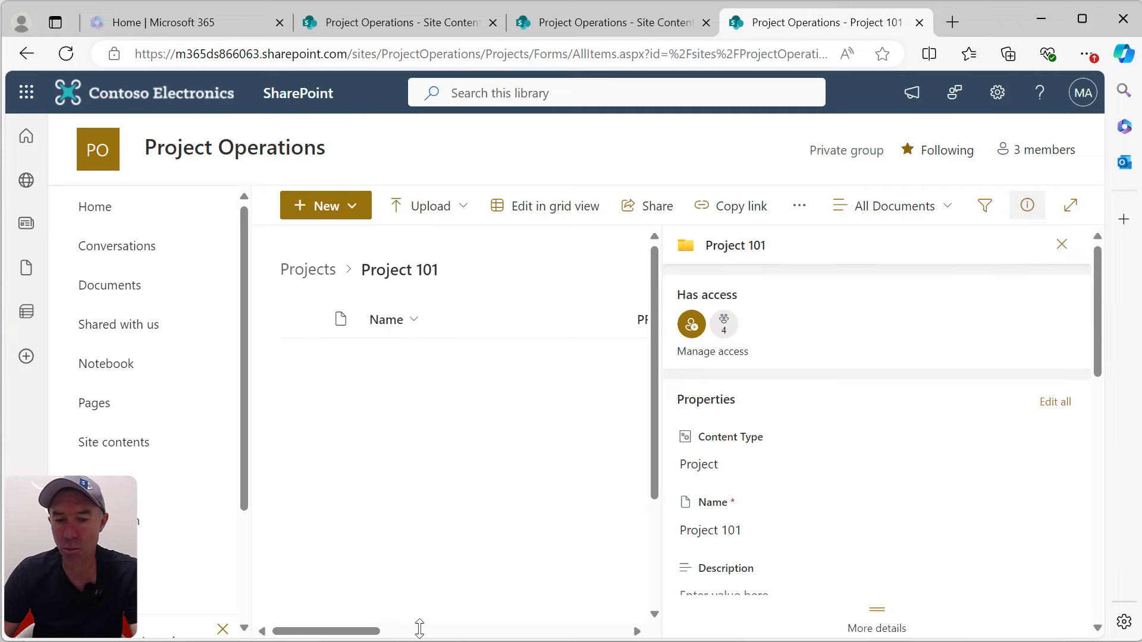
pyautogui.click(1062, 244)
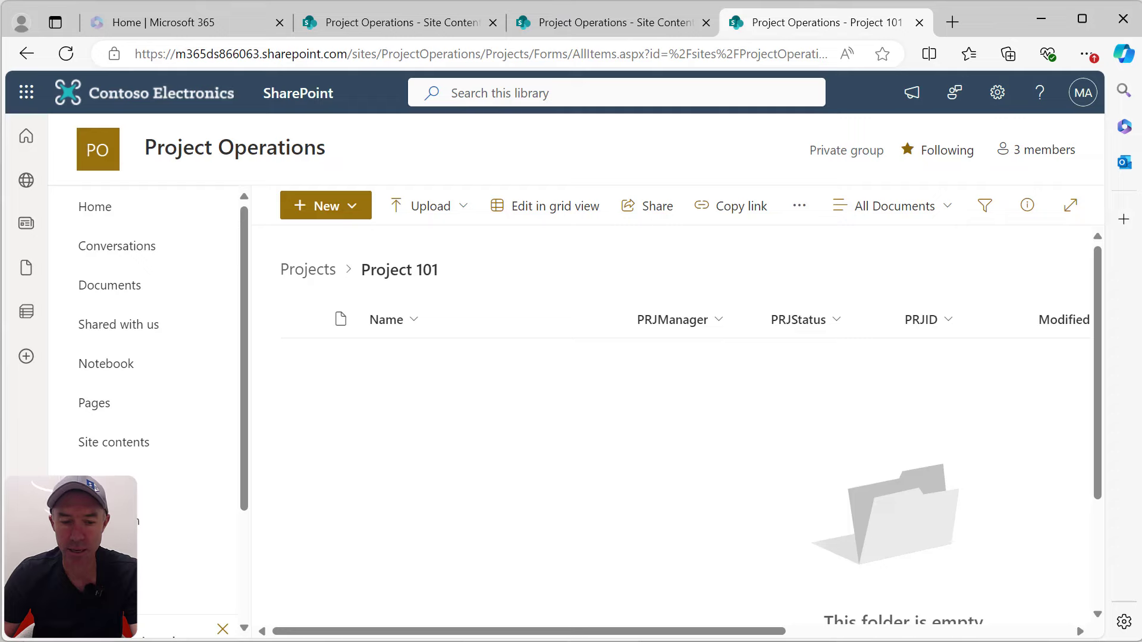
pyautogui.press('super+e')
pyautogui.moveTo(366, 24); pyautogui.dragTo(1141, 506)
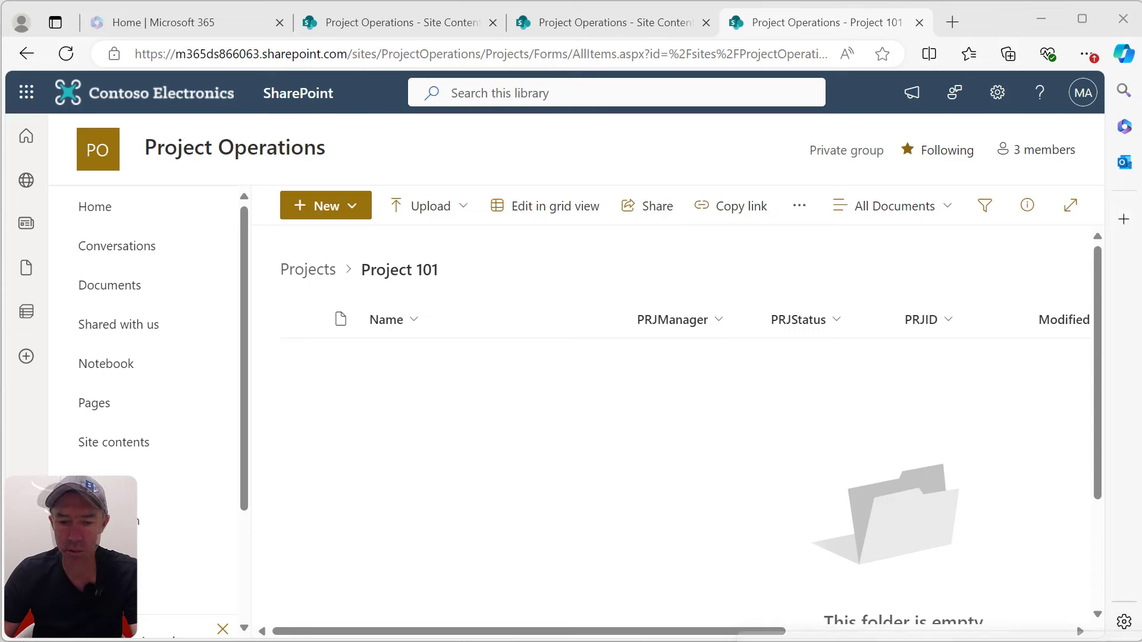
pyautogui.moveTo(845, 640); pyautogui.dragTo(569, 423)
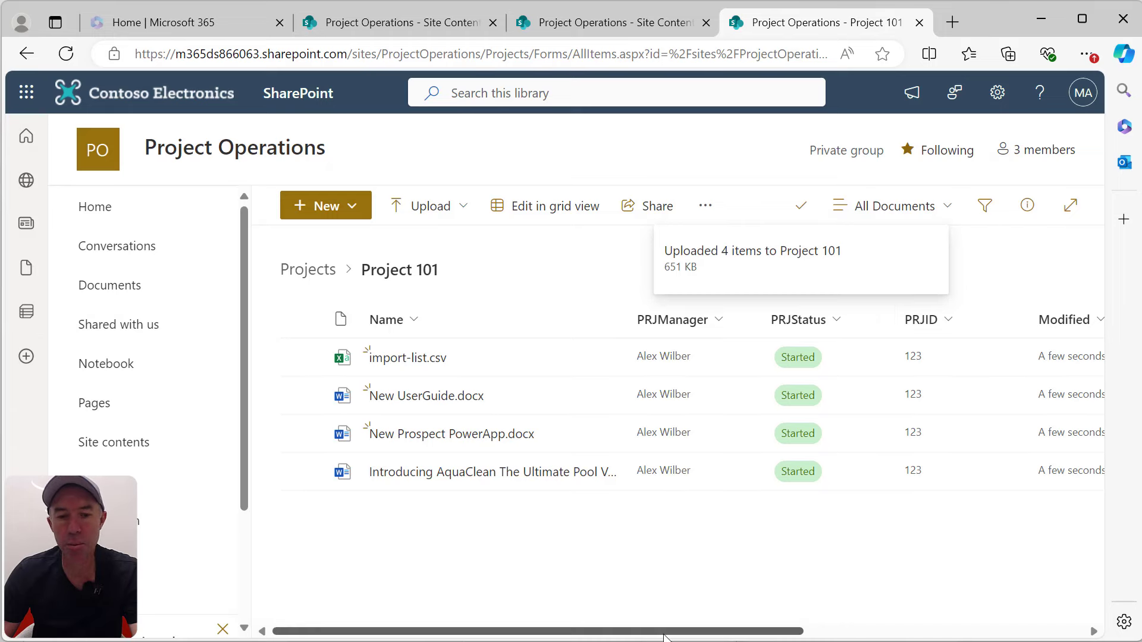
pyautogui.moveTo(641, 634)
pyautogui.mouseDown()
pyautogui.moveTo(783, 640)
pyautogui.moveTo(640, 639)
pyautogui.mouseUp()
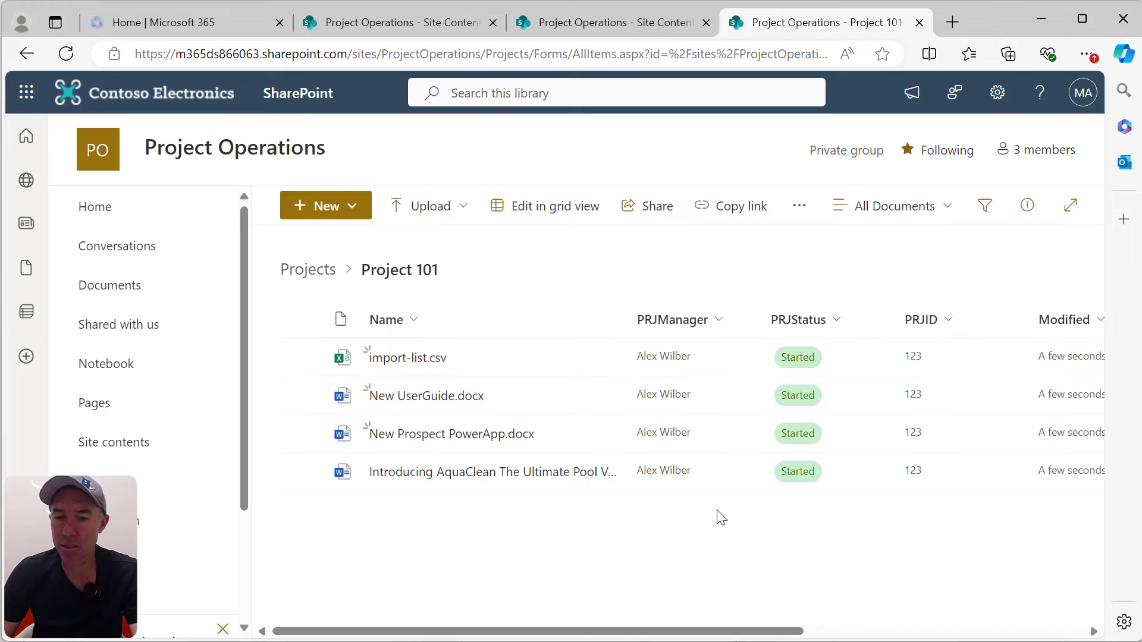
pyautogui.click(316, 275)
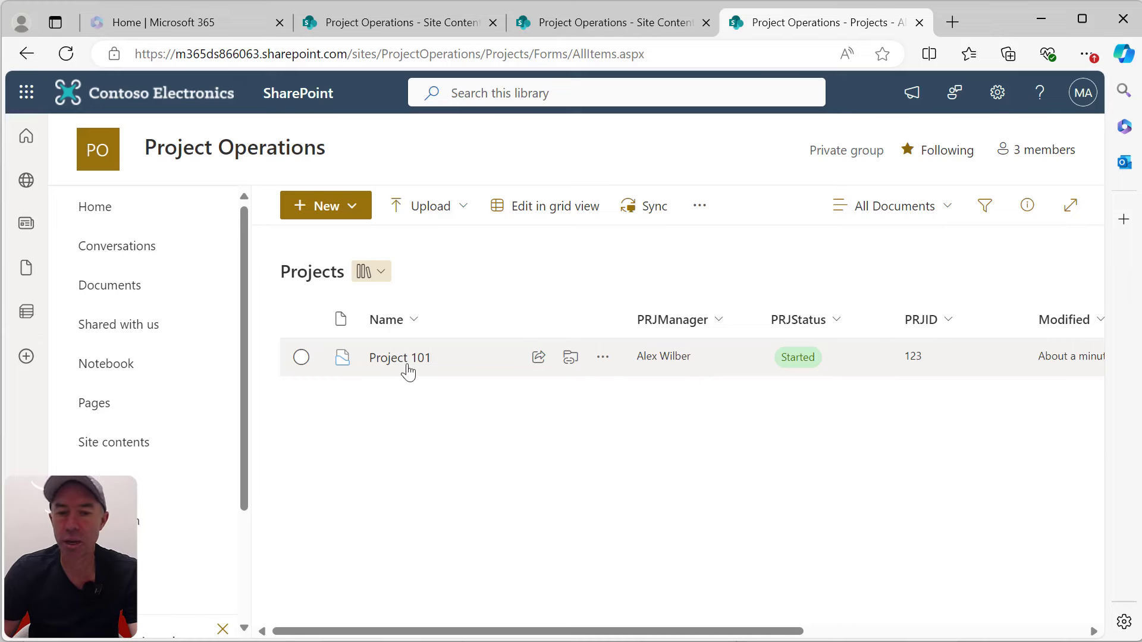
# - Change Project 101's PRJStatus to Complete in its details pane
pyautogui.click(302, 357)
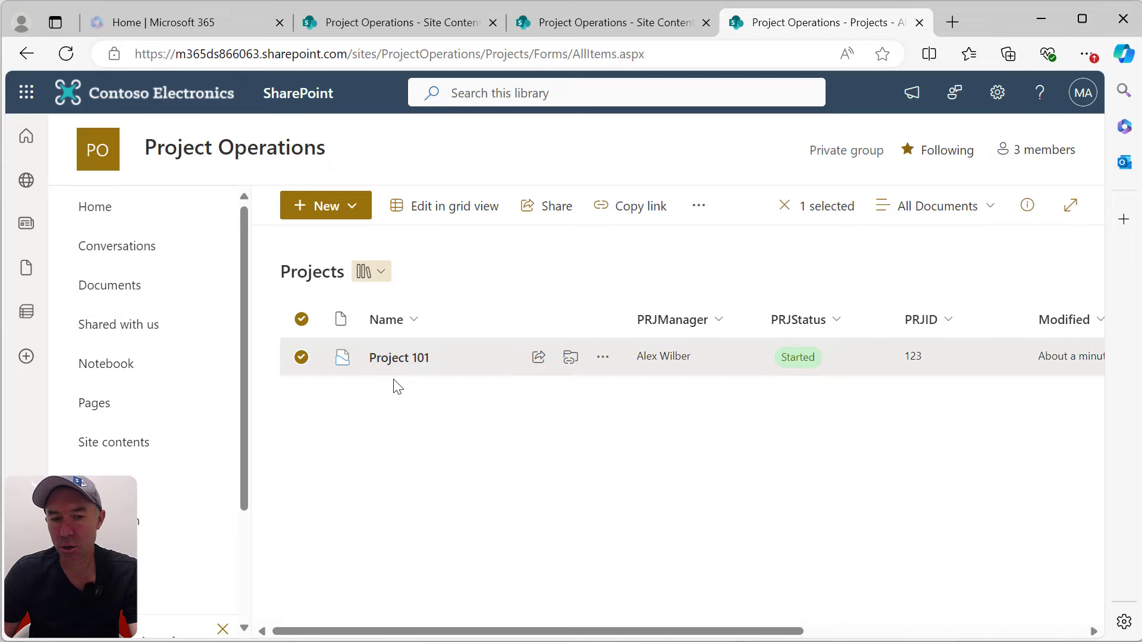
pyautogui.click(1038, 211)
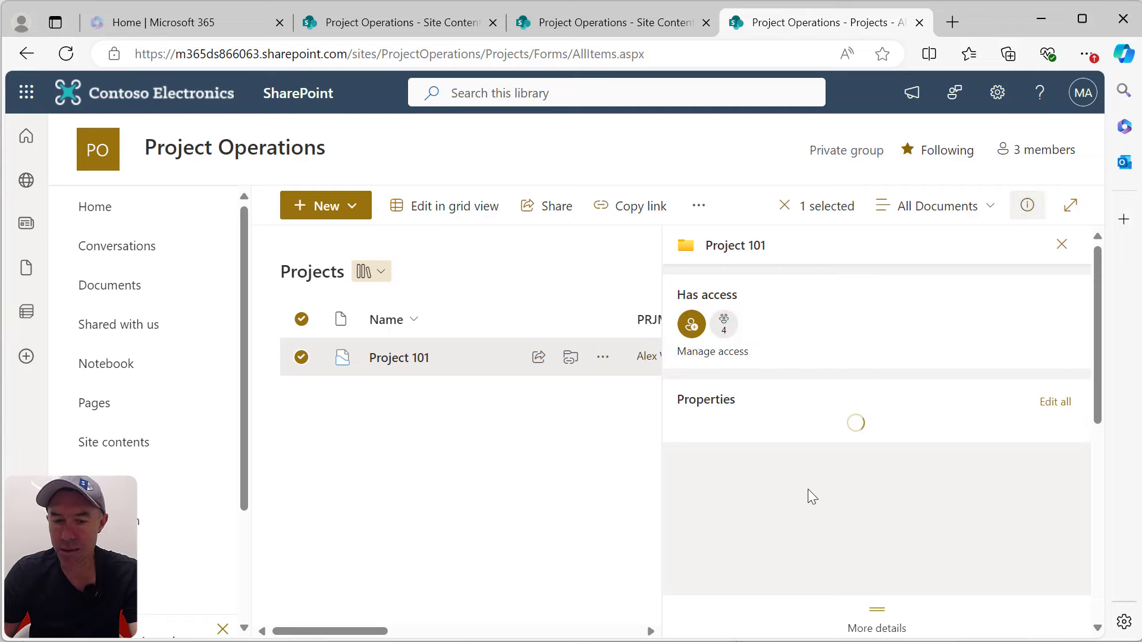
pyautogui.scroll(-4, 810, 489)
pyautogui.scroll(-2, 814, 492)
pyautogui.click(756, 452)
pyautogui.click(732, 566)
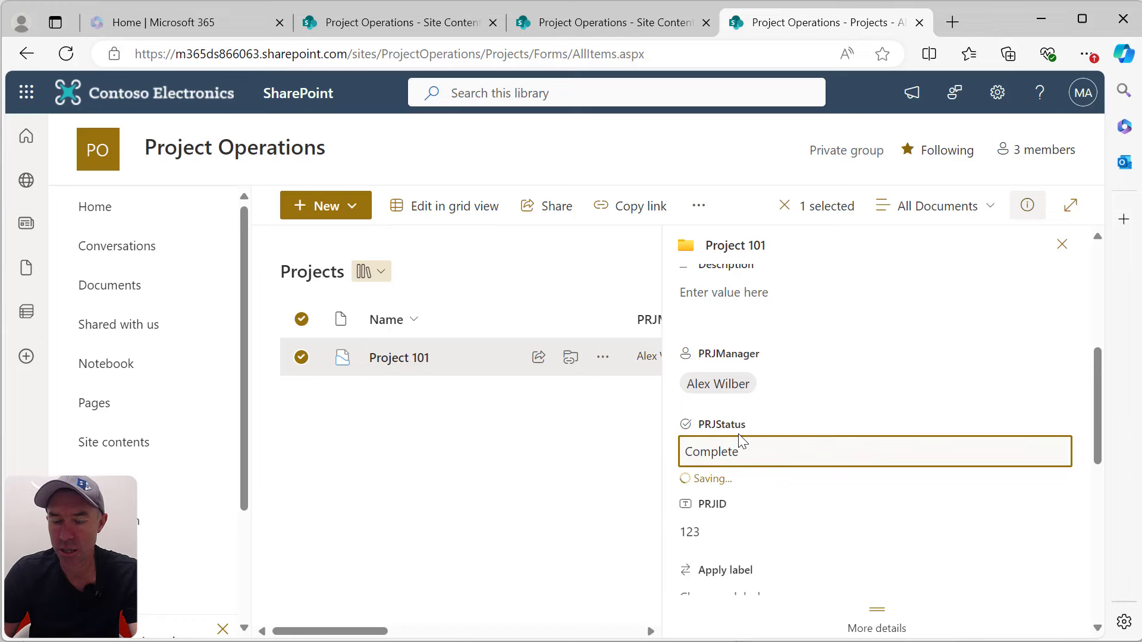
pyautogui.click(1062, 245)
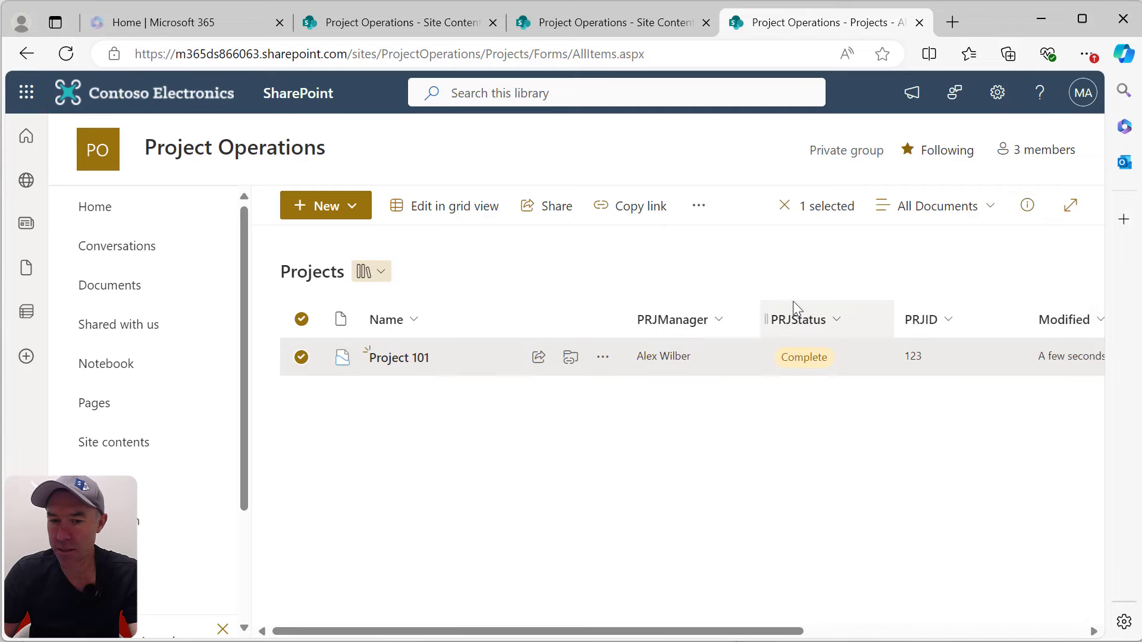
# - Open Project 101 and refresh to confirm its four files show Complete, then return to Projects
pyautogui.click(392, 360)
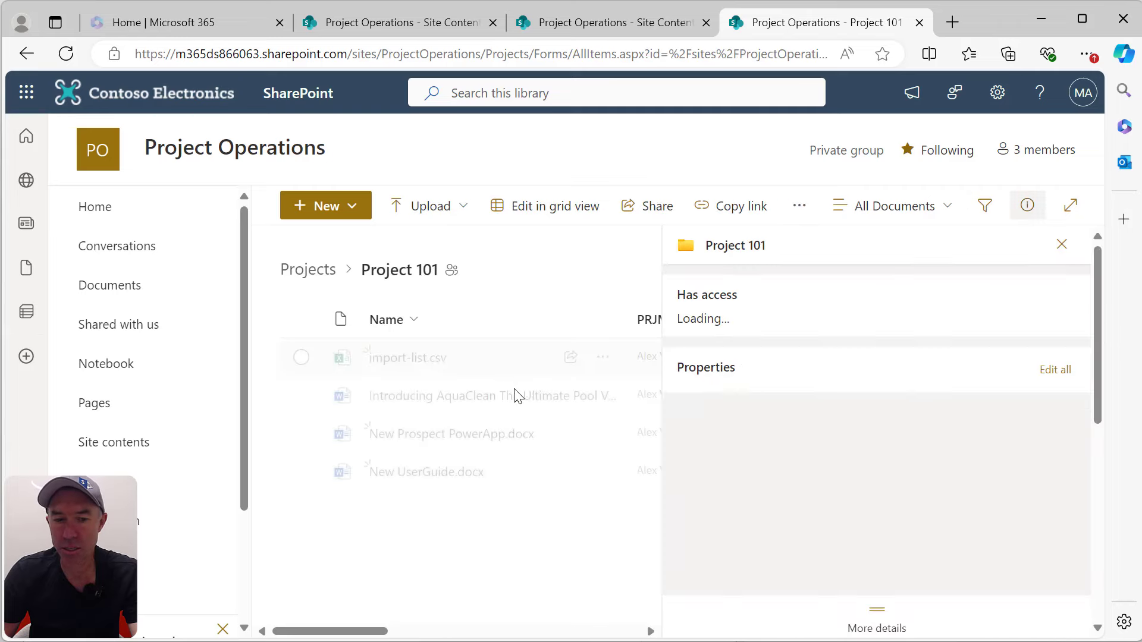
pyautogui.click(1063, 247)
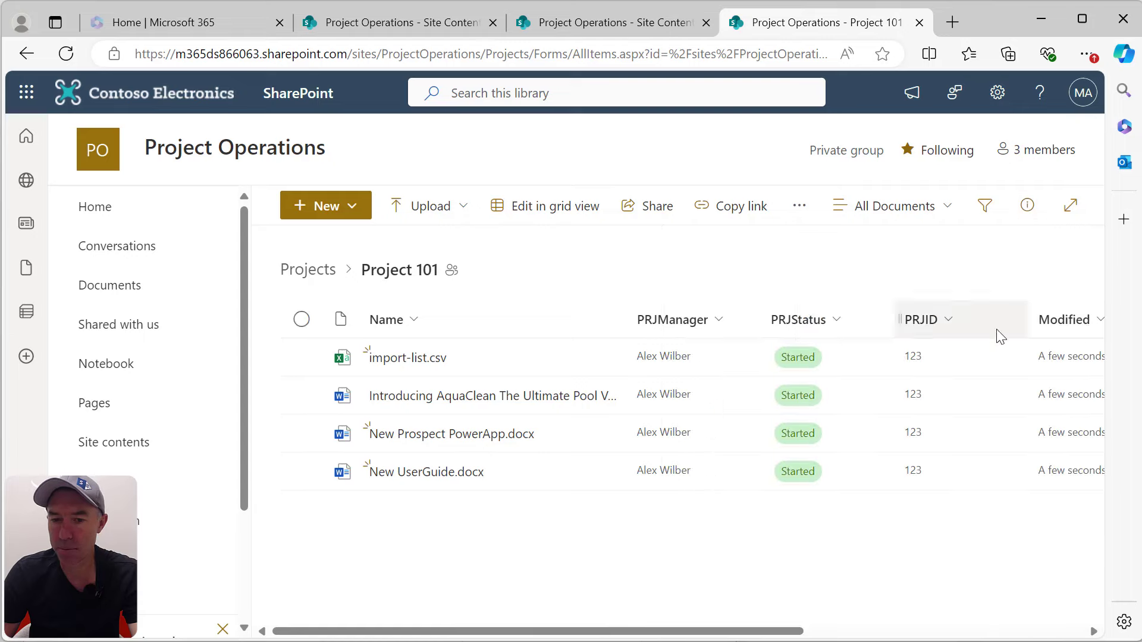
pyautogui.click(65, 54)
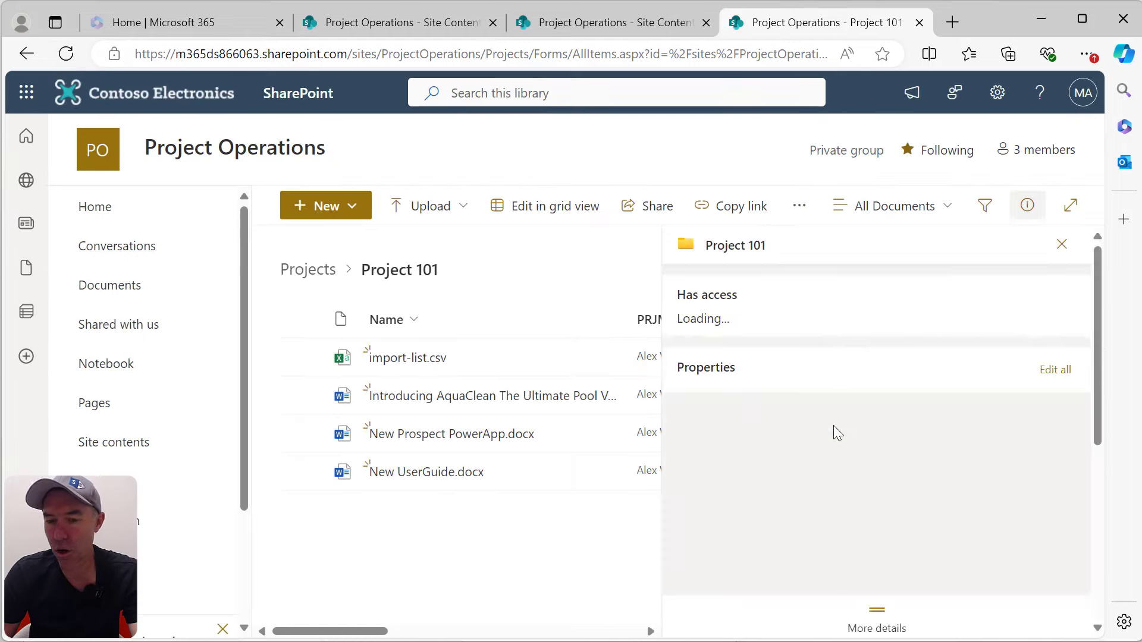
pyautogui.click(1066, 249)
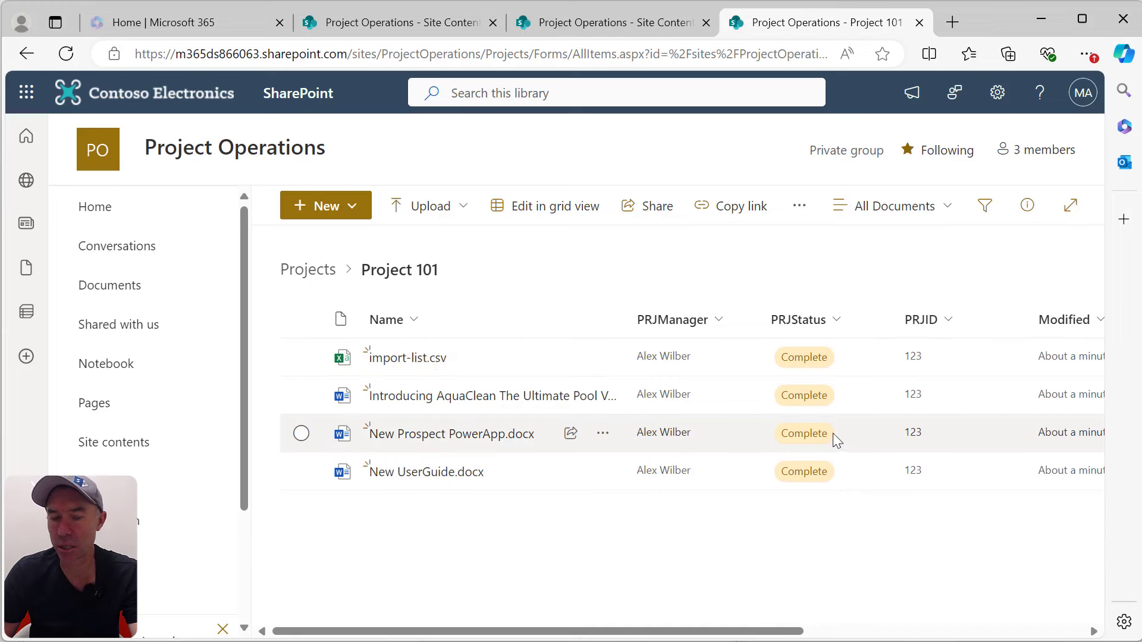
pyautogui.click(307, 270)
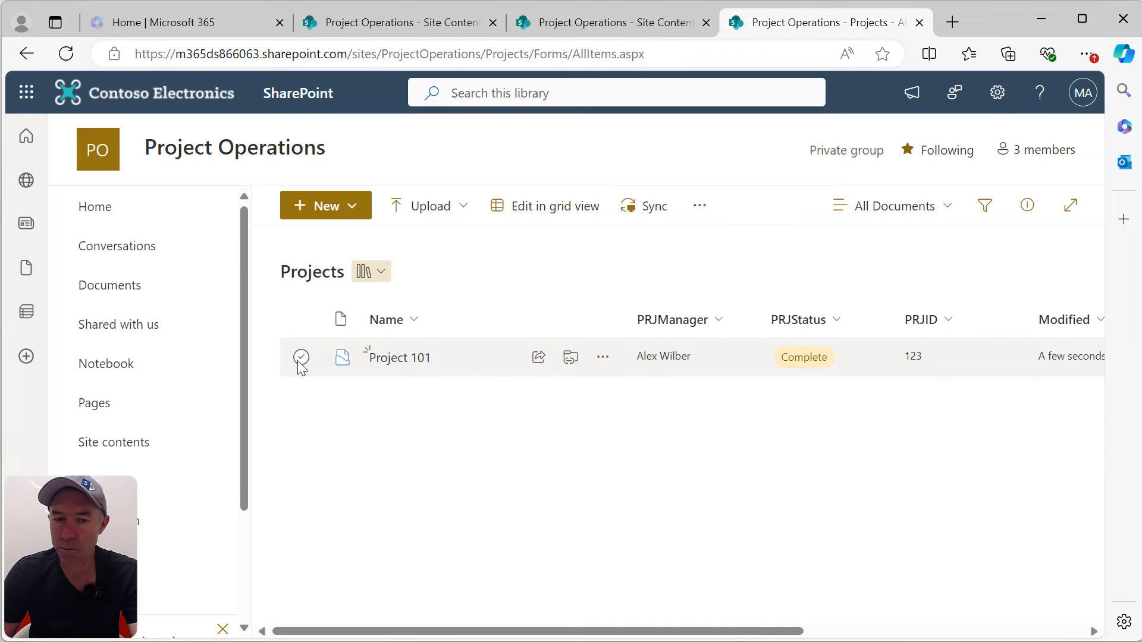
# - Replace Project 101's PRJManager with the new person picked from the name search
pyautogui.click(301, 357)
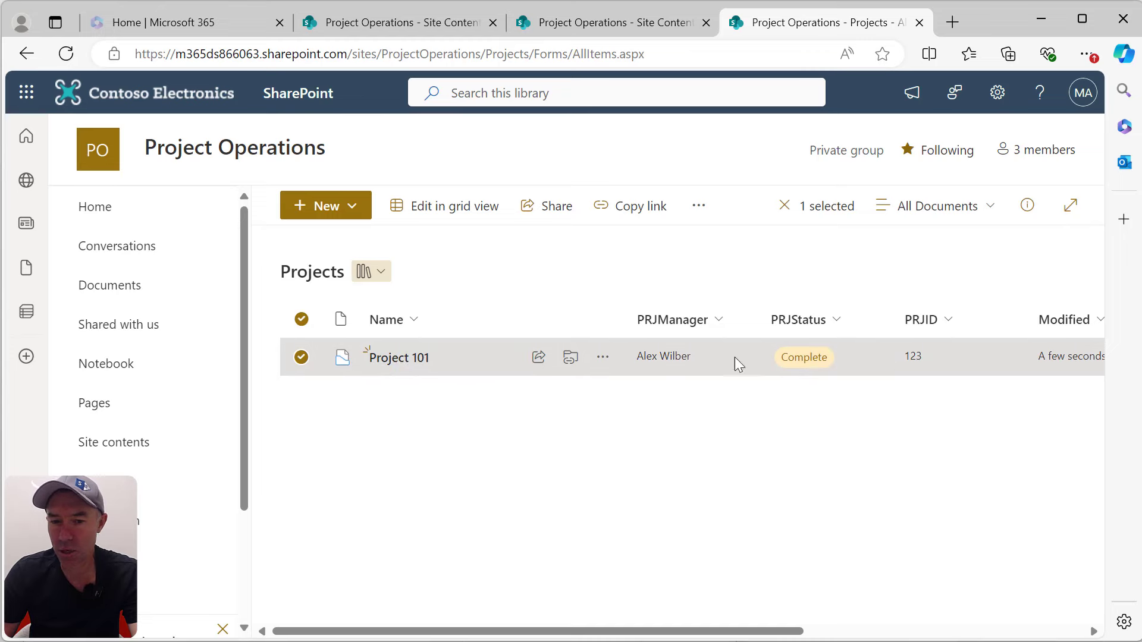
pyautogui.click(1028, 206)
pyautogui.scroll(-6, 842, 470)
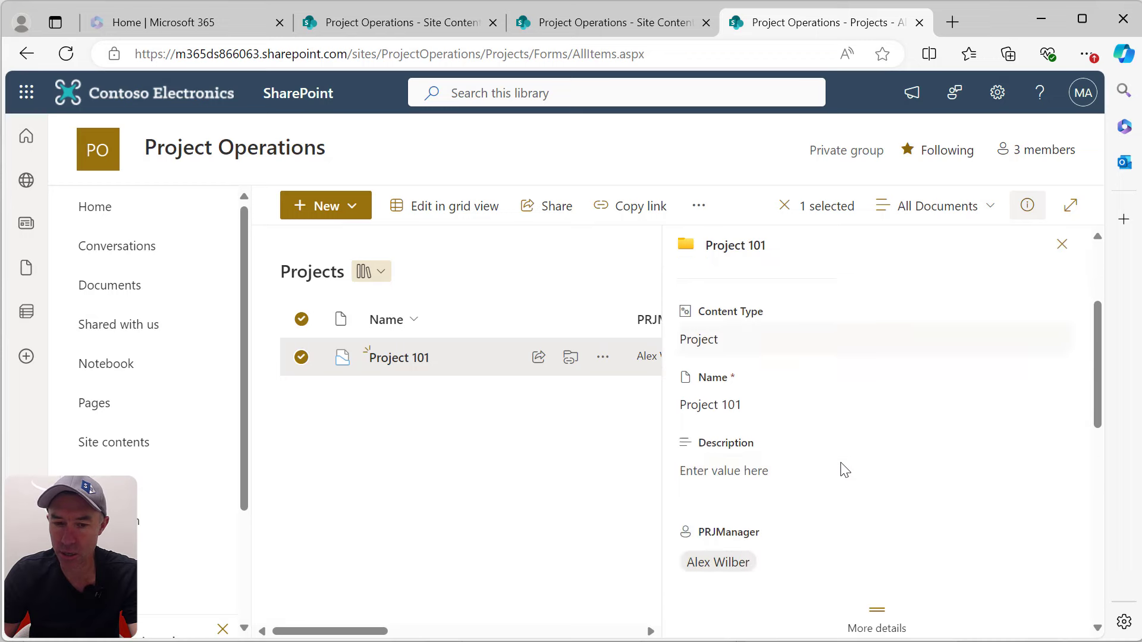
pyautogui.click(801, 385)
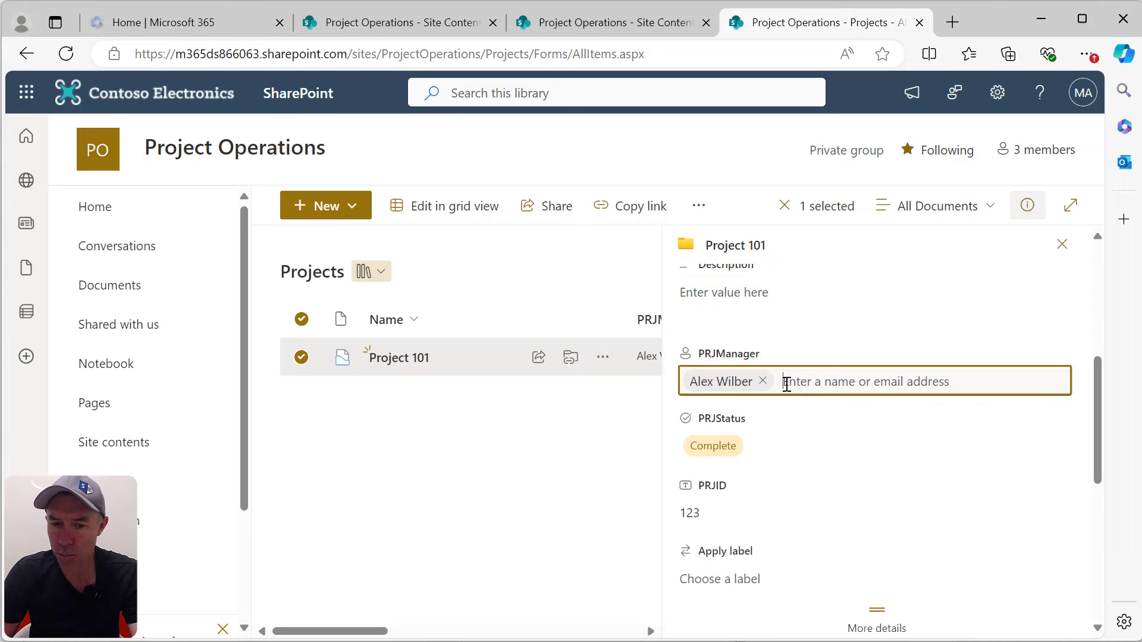
pyautogui.click(765, 382)
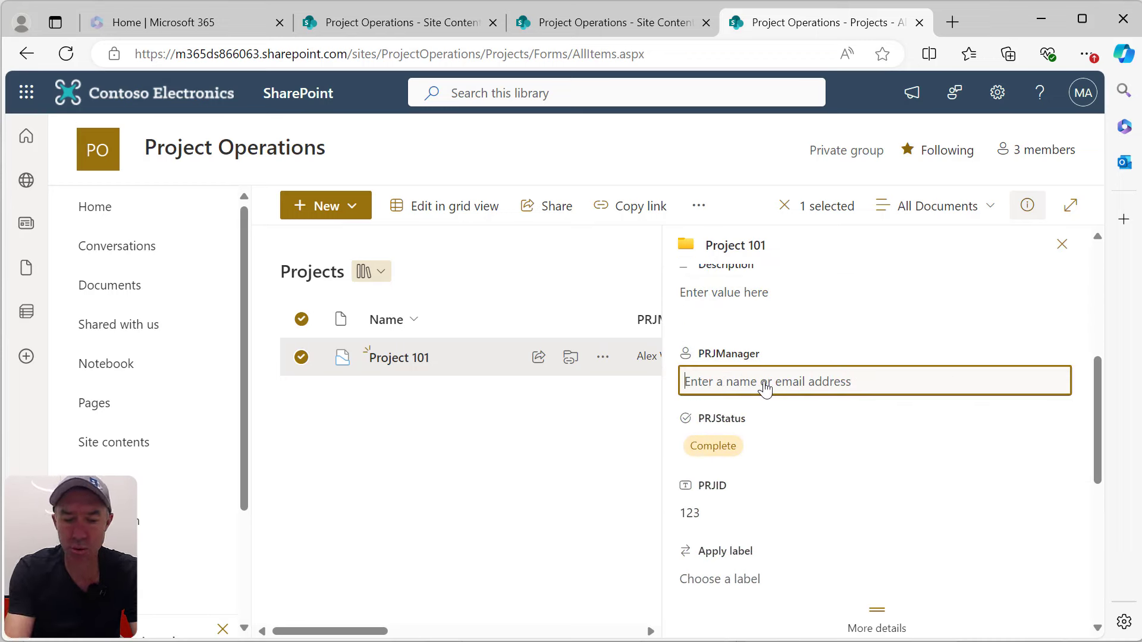
pyautogui.write('adele')
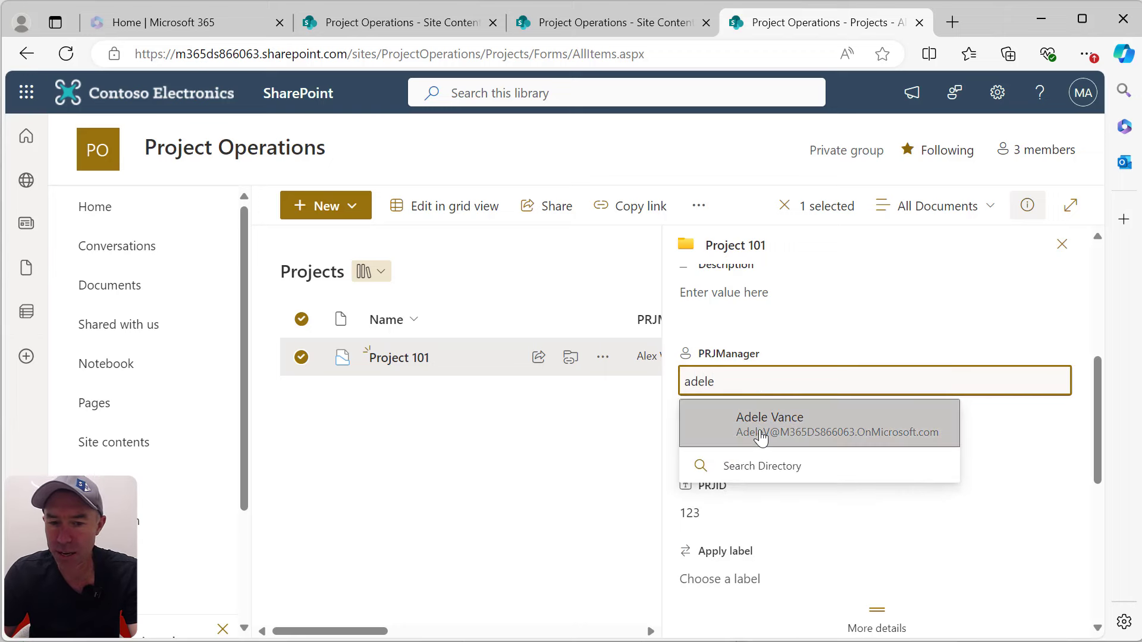
pyautogui.click(766, 422)
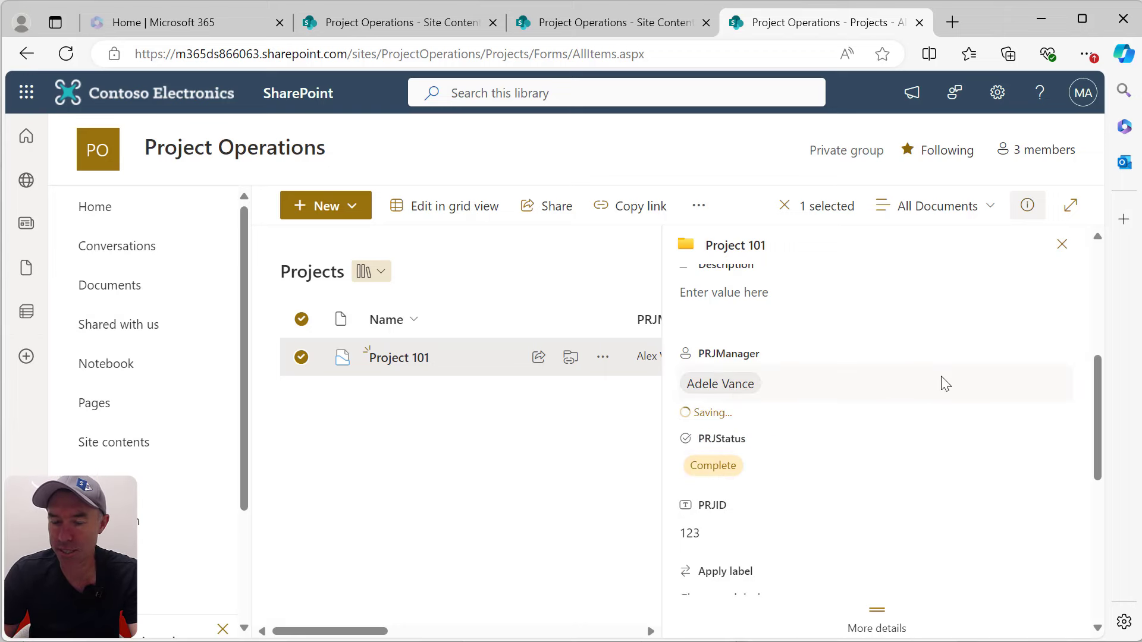
pyautogui.click(1063, 246)
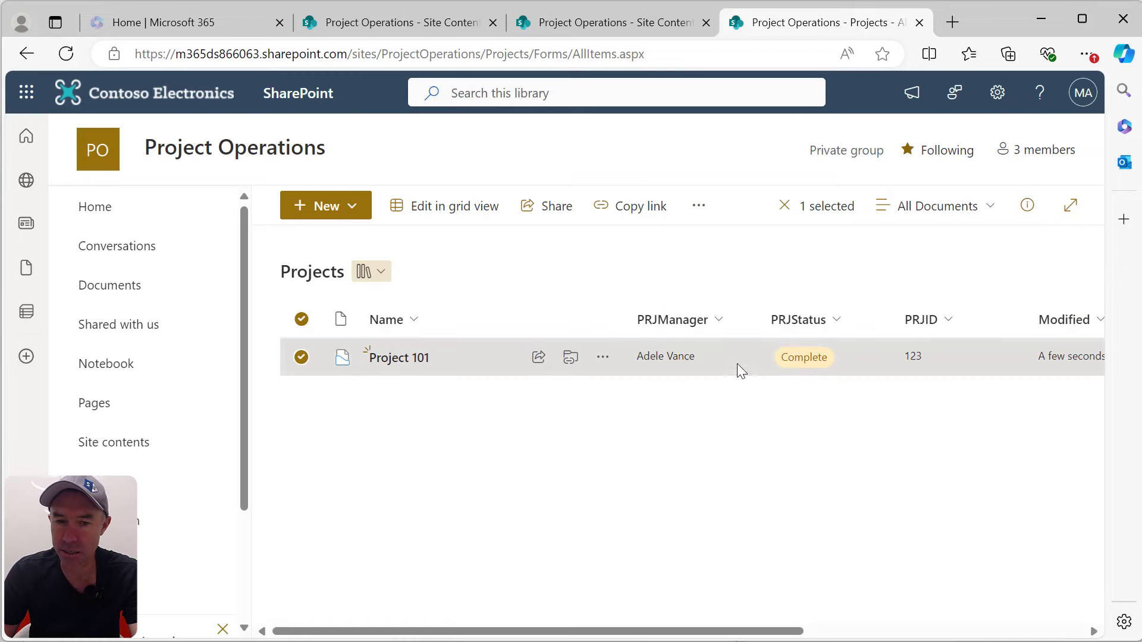
# - Open the Project 101 folder to check its four files list the new manager
pyautogui.click(660, 270)
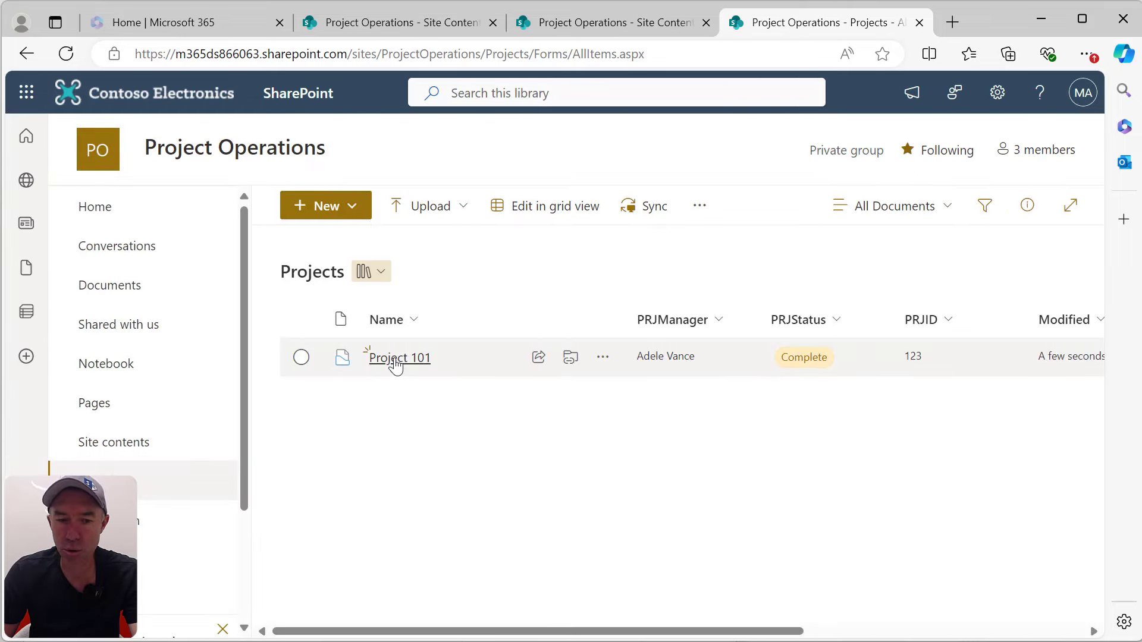
pyautogui.click(394, 359)
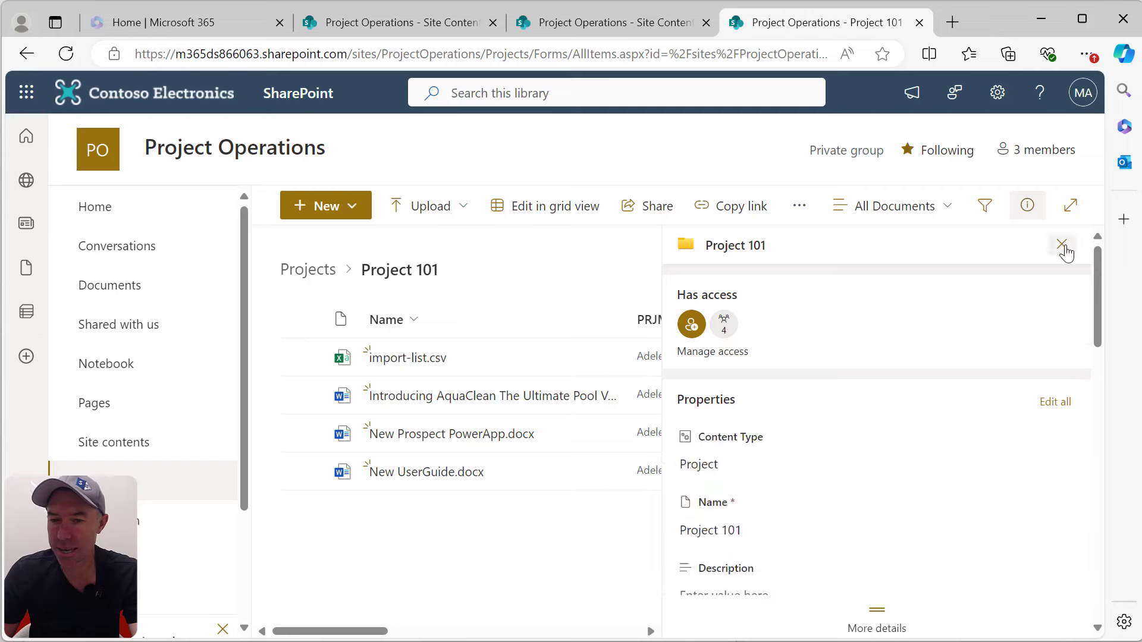
pyautogui.click(1062, 244)
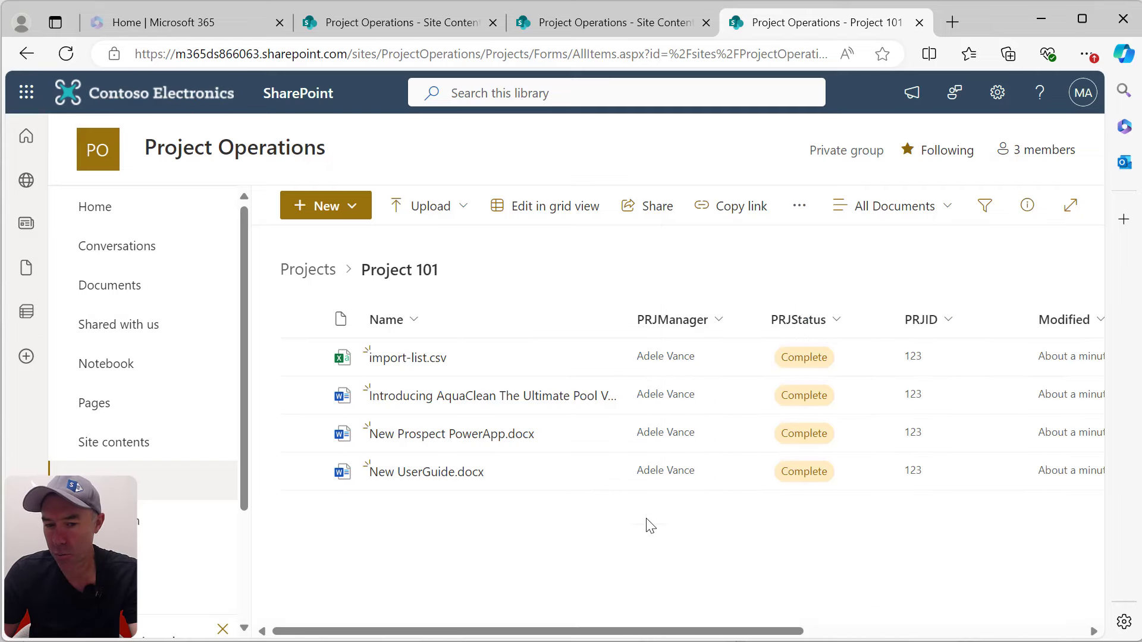